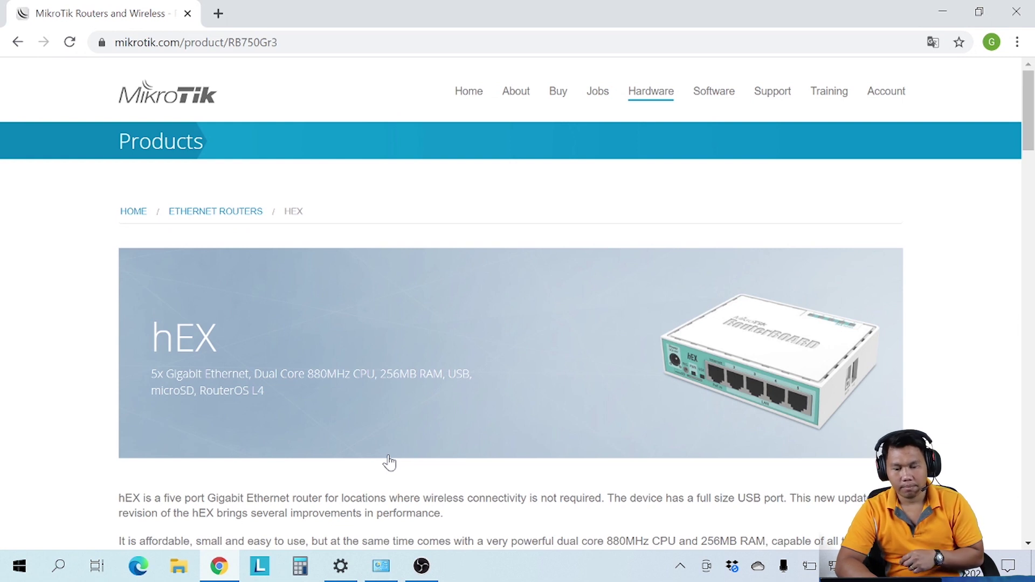
Step: Show the hEX page's Test results tab and scroll to the Ethernet test results table
scroll(453, 297, down, 15)
scroll(455, 297, down, 5)
scroll(455, 297, up, 13)
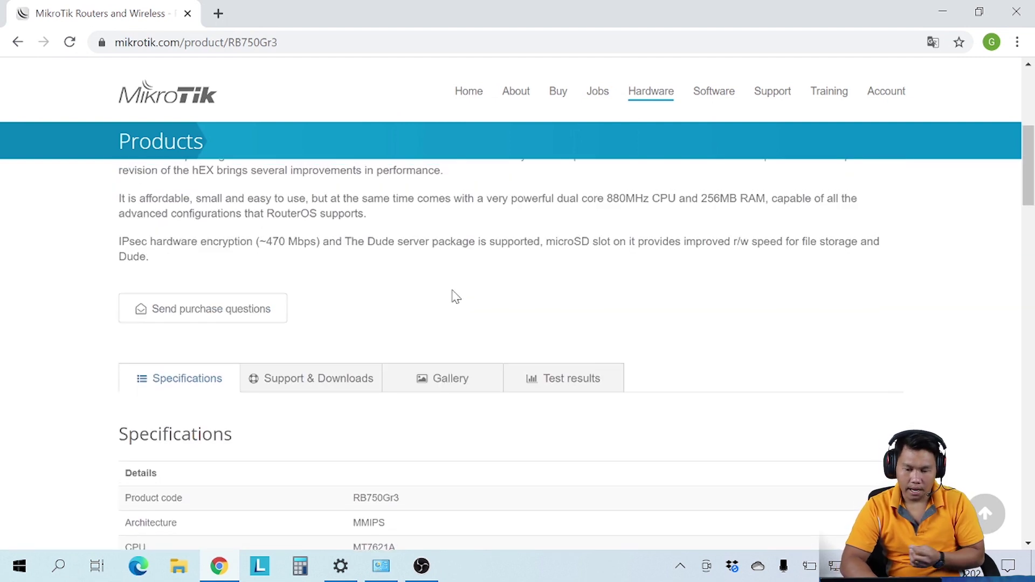
click(564, 378)
scroll(564, 377, down, 5)
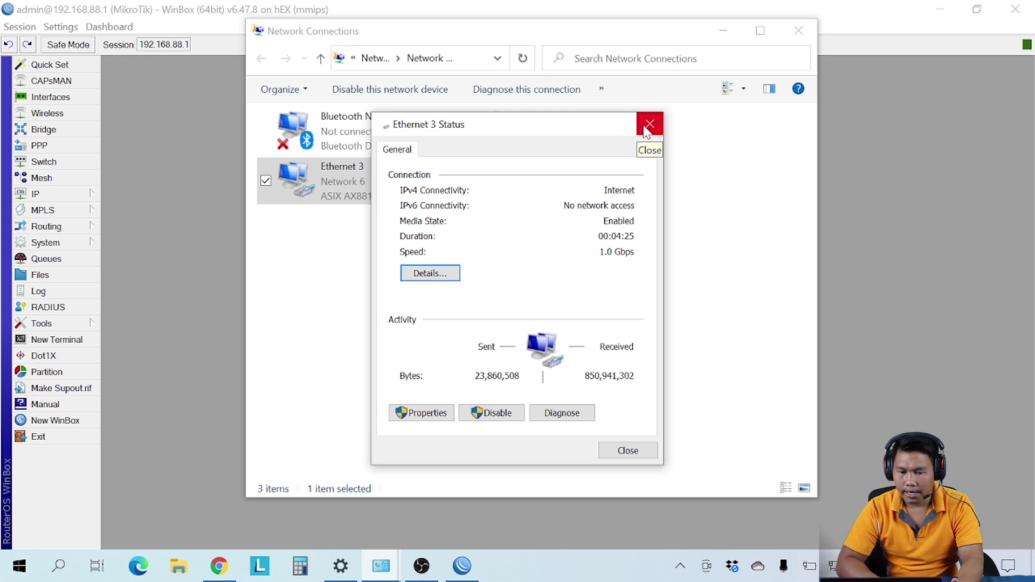
Step: Review the router's Filter Rules, NAT and Mangle lists in IP > Firewall, then return to Chrome
click(233, 102)
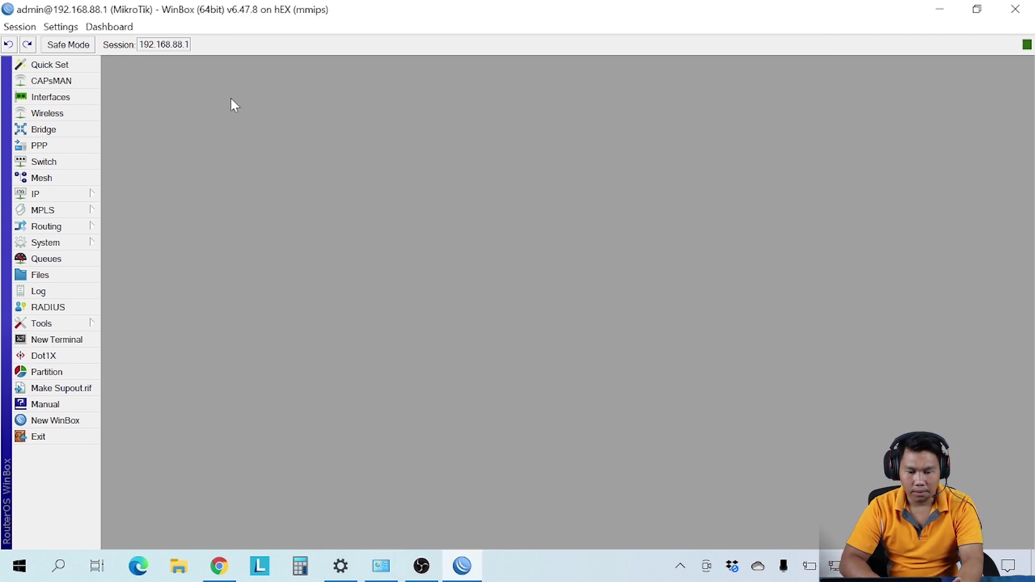
click(76, 194)
click(145, 285)
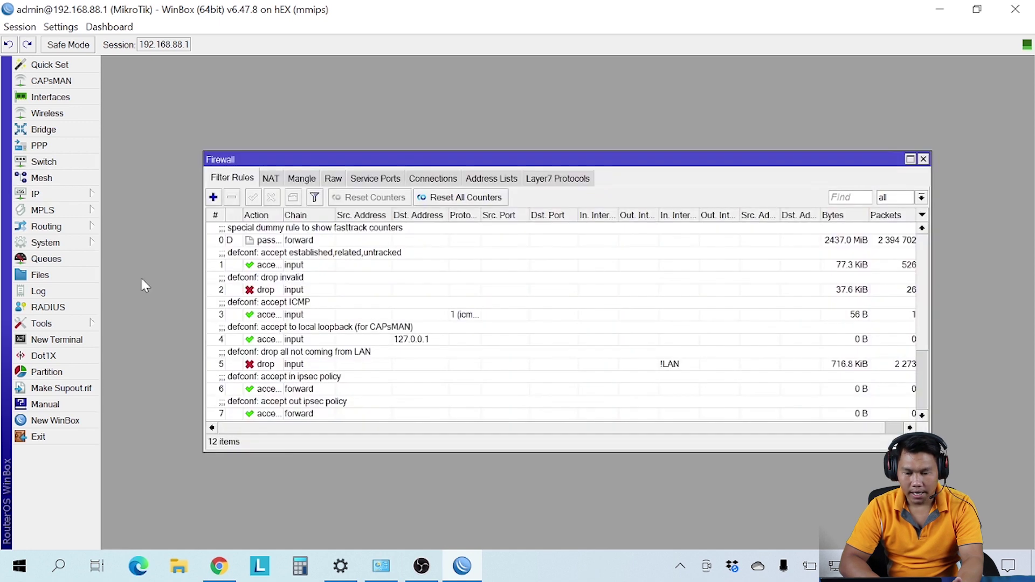
scroll(284, 288, down, 3)
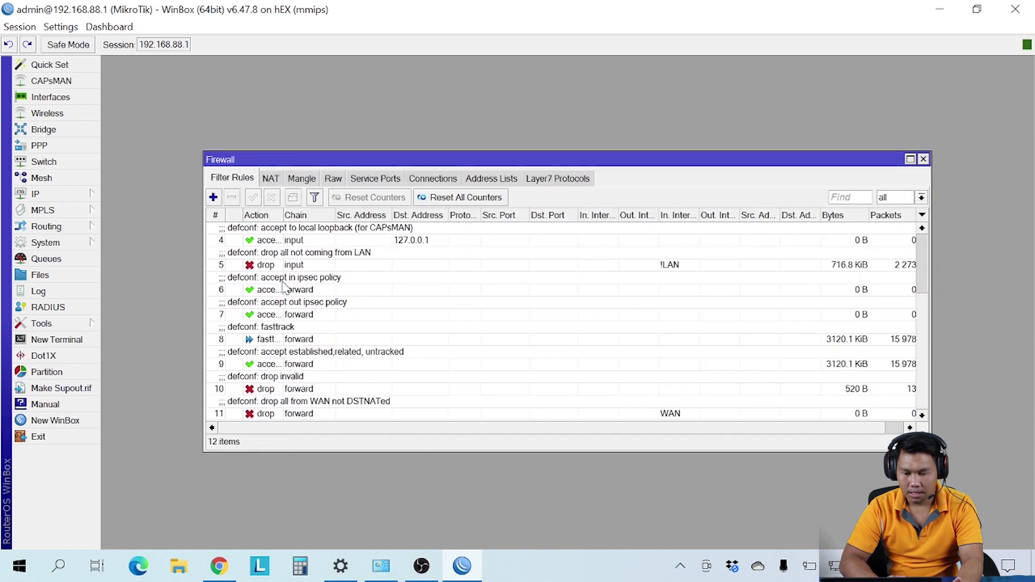
scroll(284, 288, up, 3)
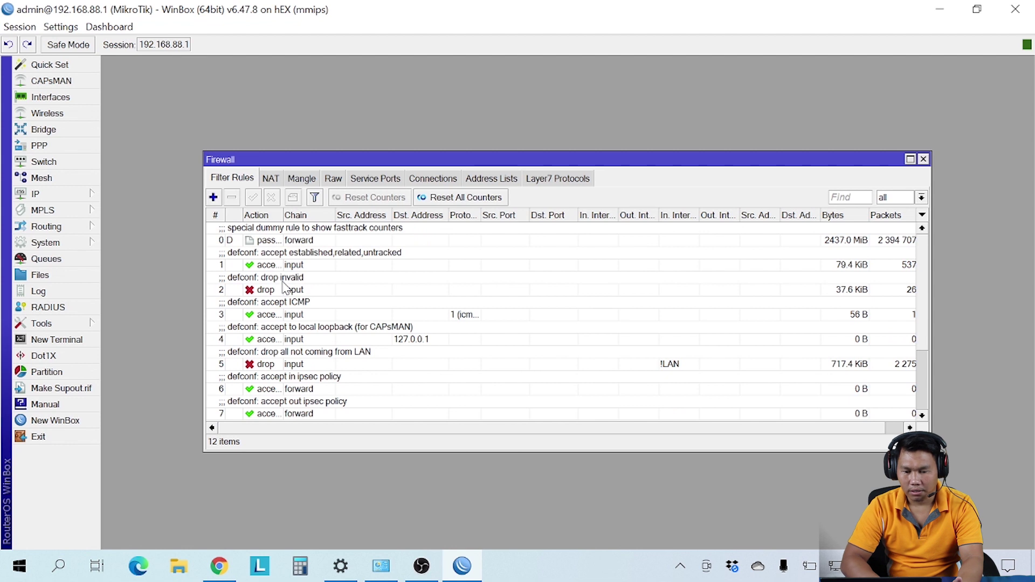
click(271, 179)
click(306, 179)
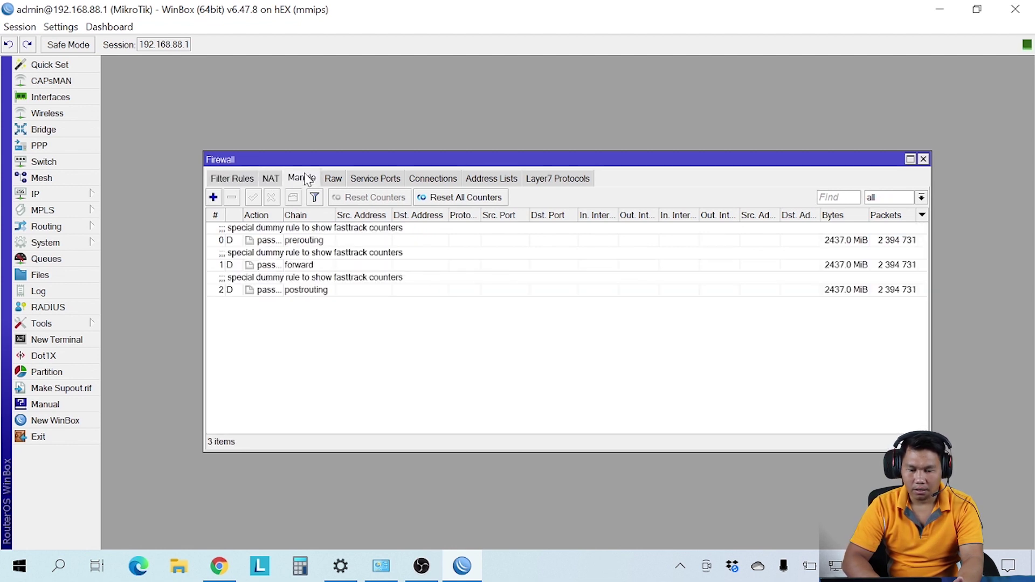
click(241, 183)
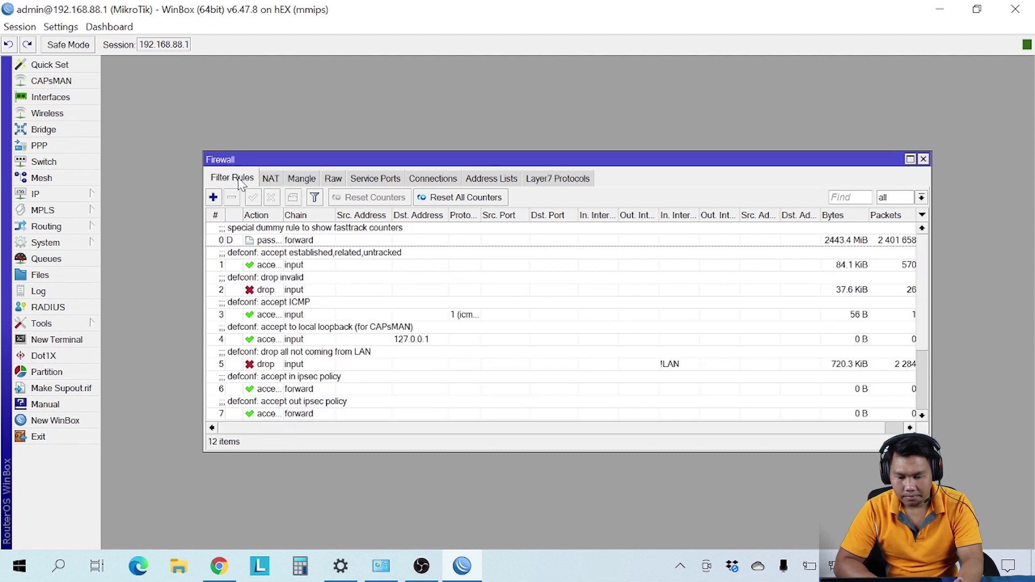
scroll(318, 348, down, 3)
scroll(318, 348, up, 3)
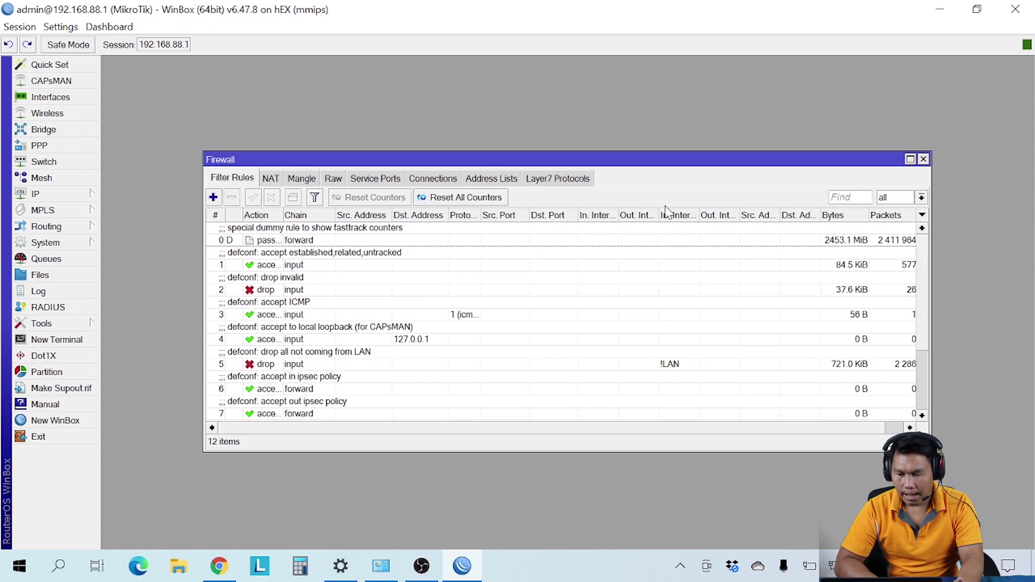
click(923, 159)
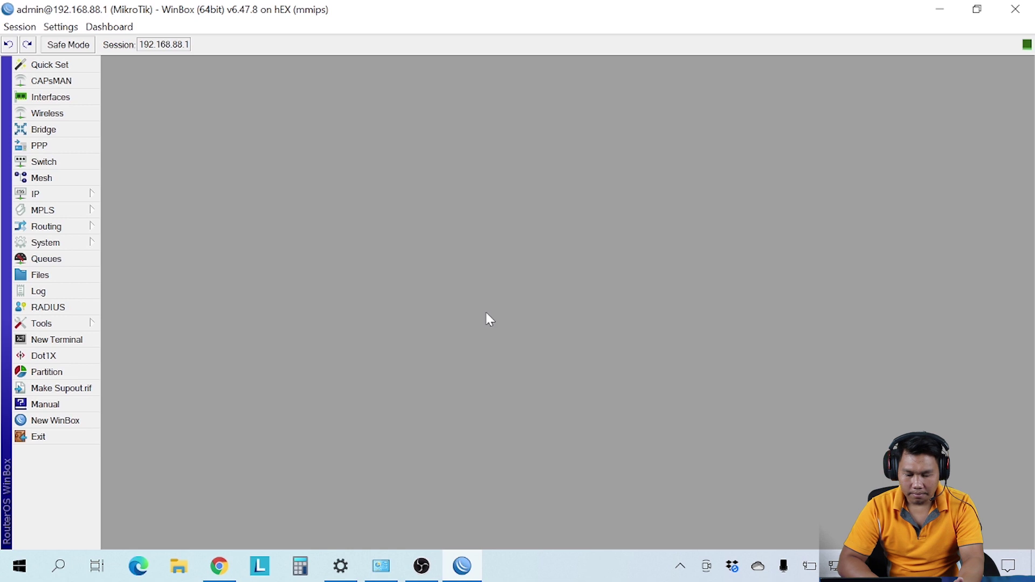
click(218, 566)
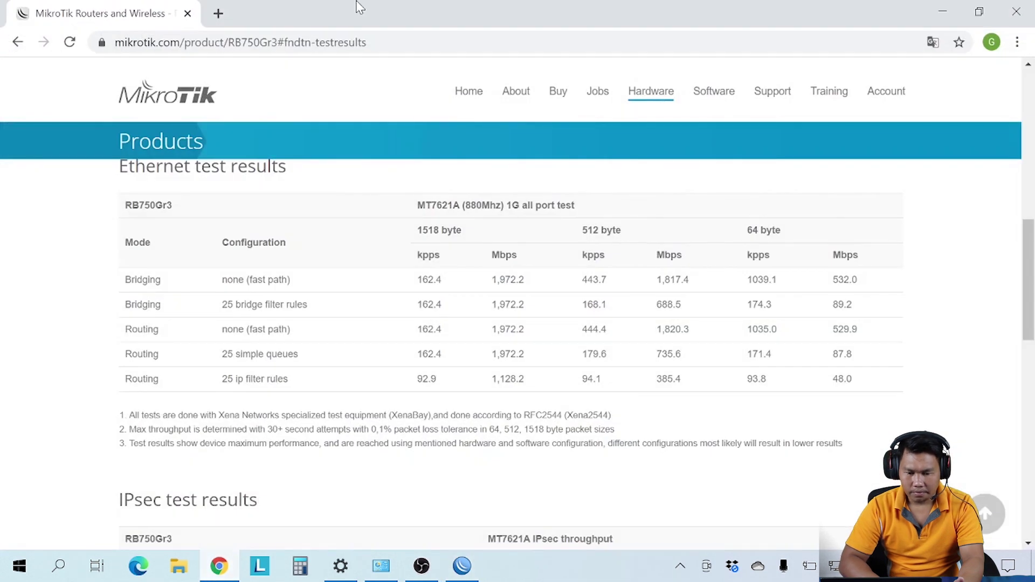
Step: Search Google for 'speedtest' in a new tab and open the ADSLThailand Speedtest result
click(218, 13)
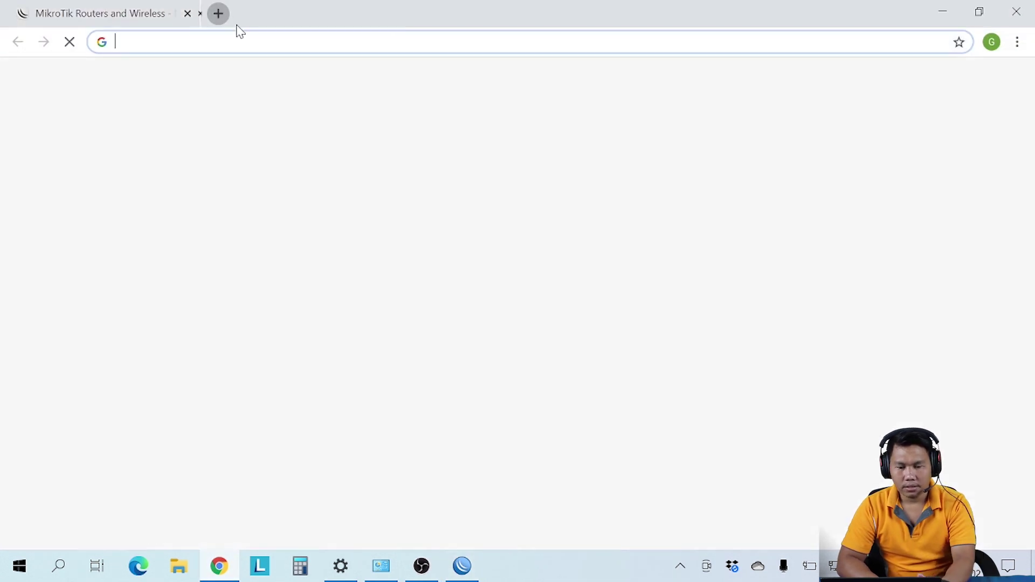
text(s)
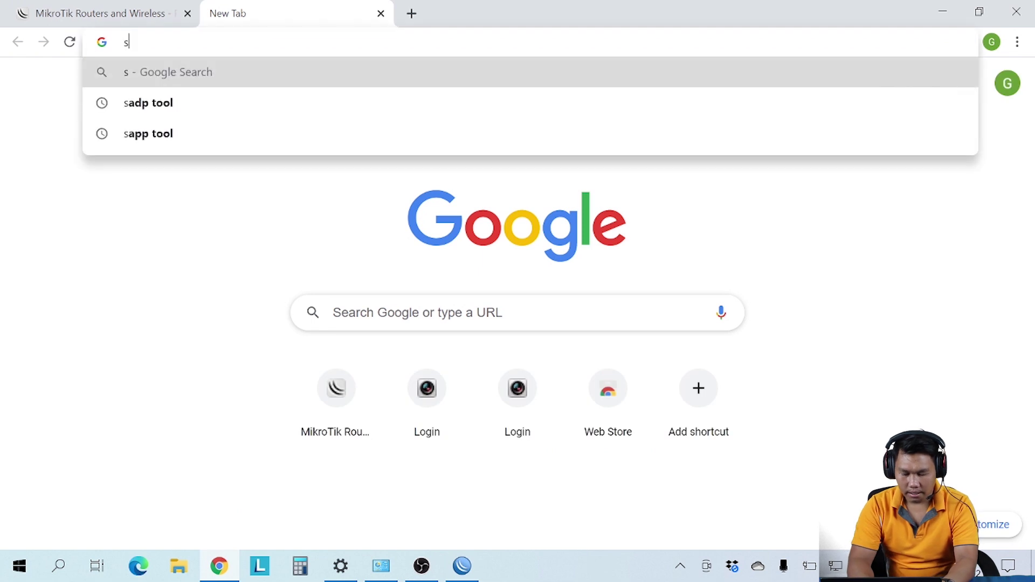
text(pp)
key(BackSpace)
text(eed)
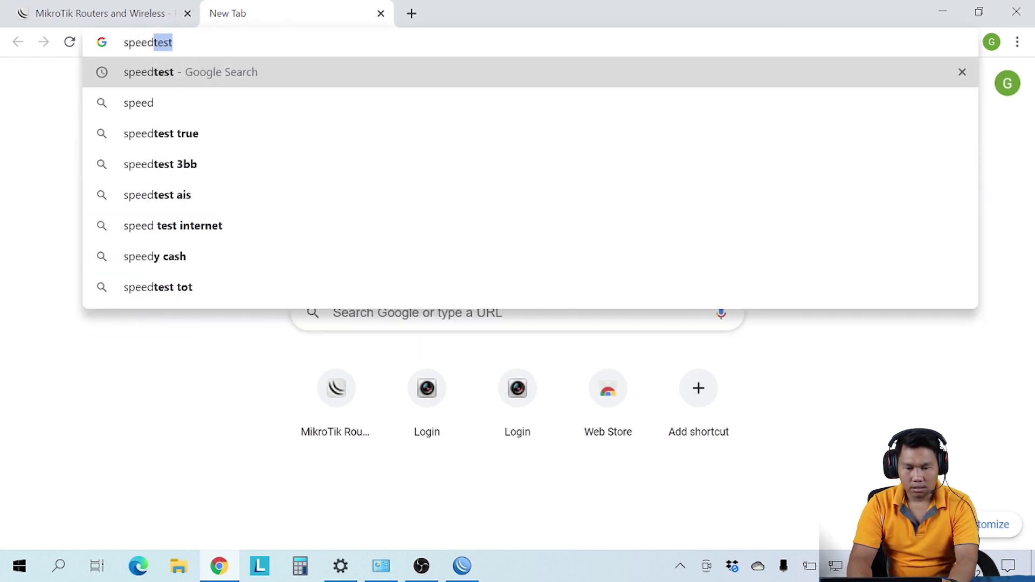
key(Return)
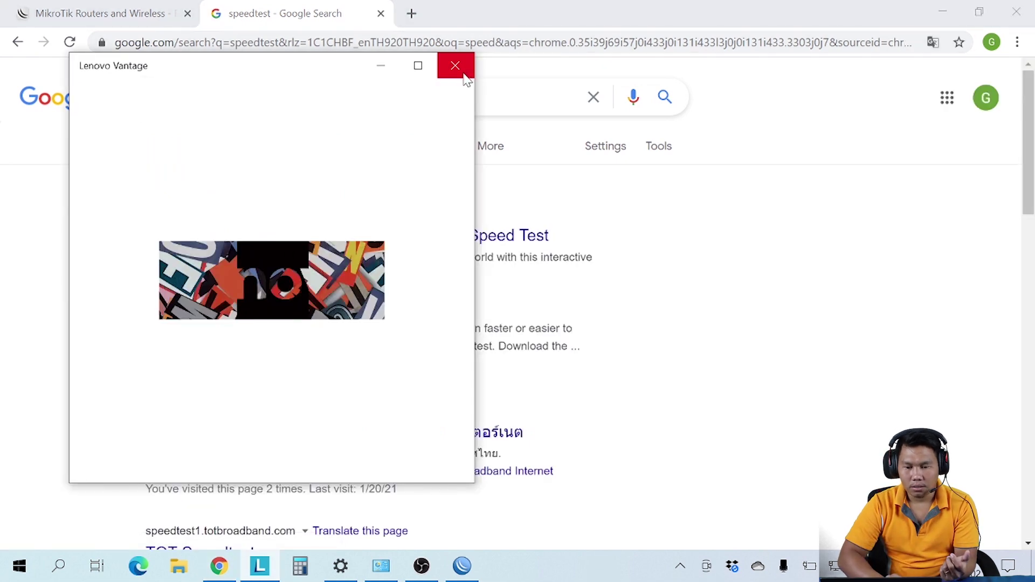
click(463, 76)
scroll(331, 347, down, 2)
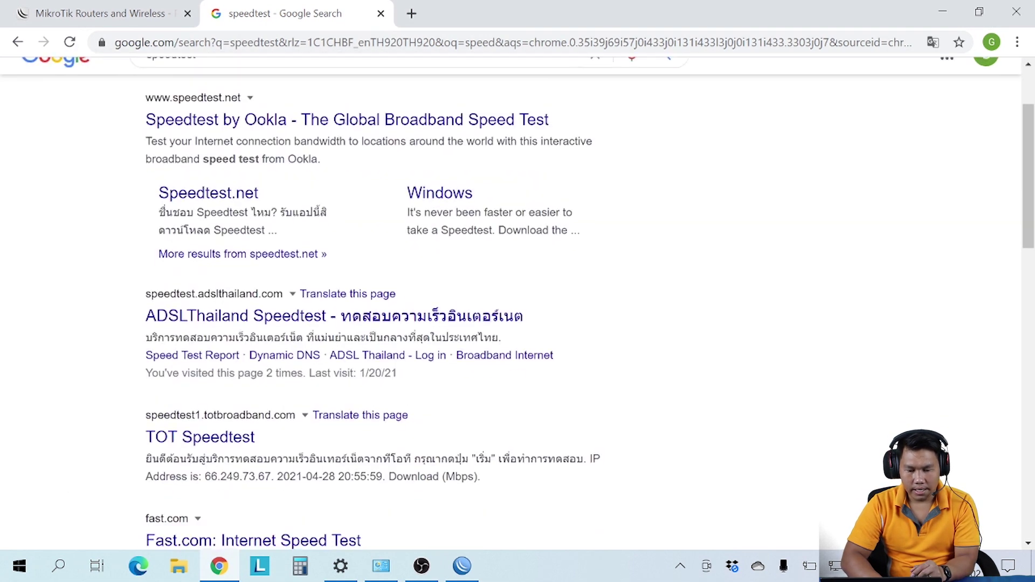
click(264, 325)
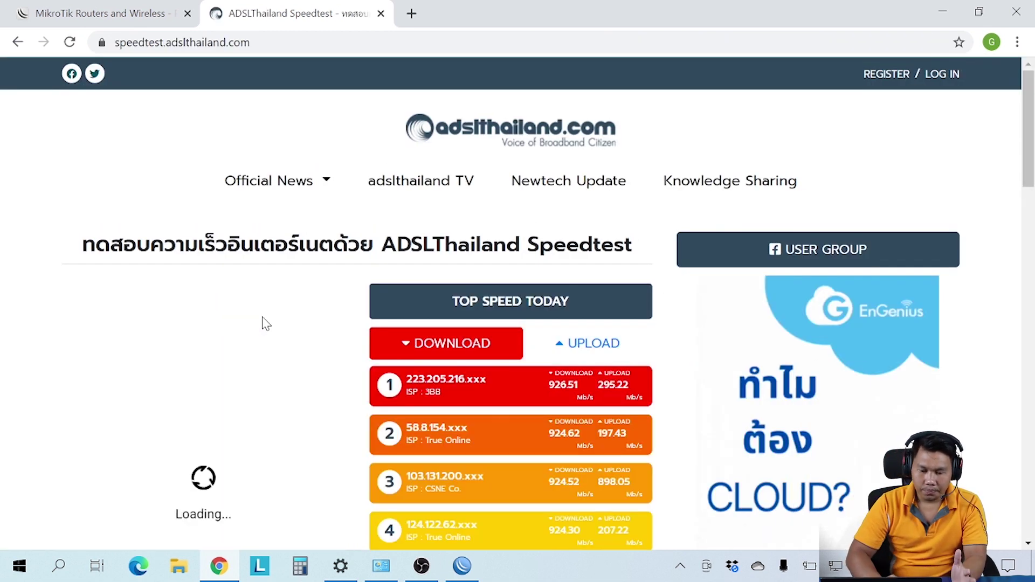
Step: Block the location prompt and run a speed test: 406.3 Mb/s download, 307.2 Mb/s upload
scroll(266, 323, down, 2)
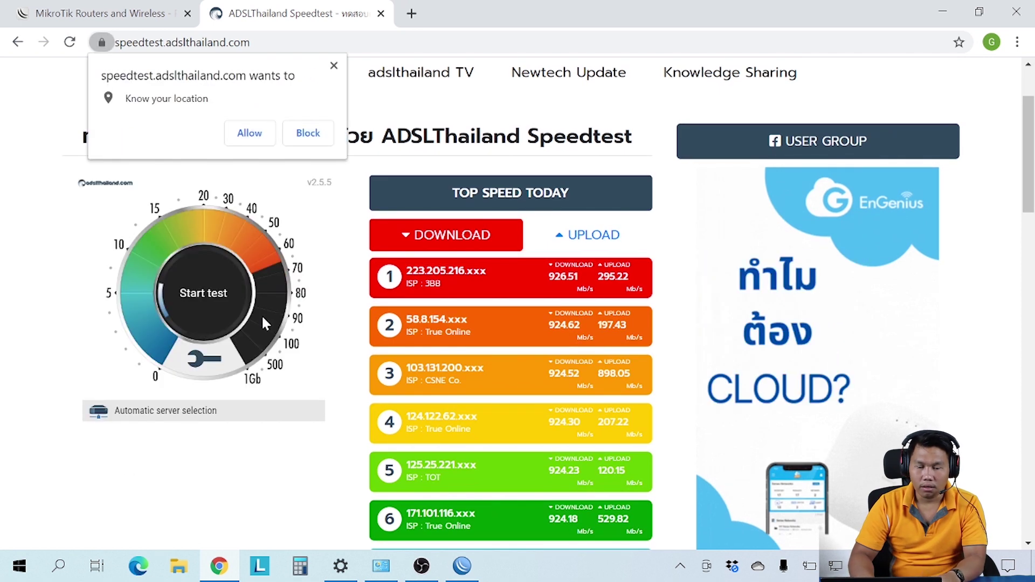
click(335, 65)
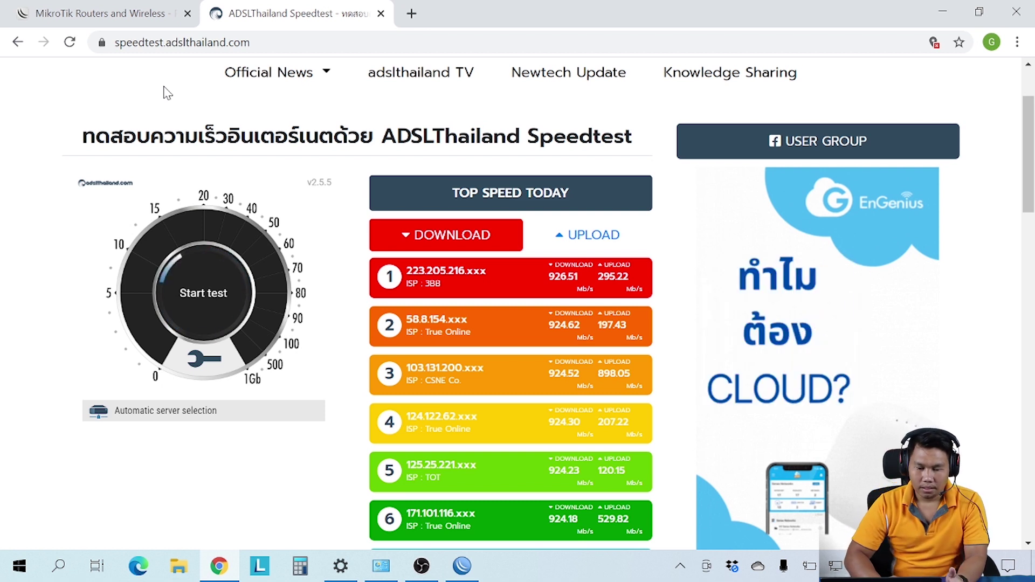
drag(165, 93, 296, 225)
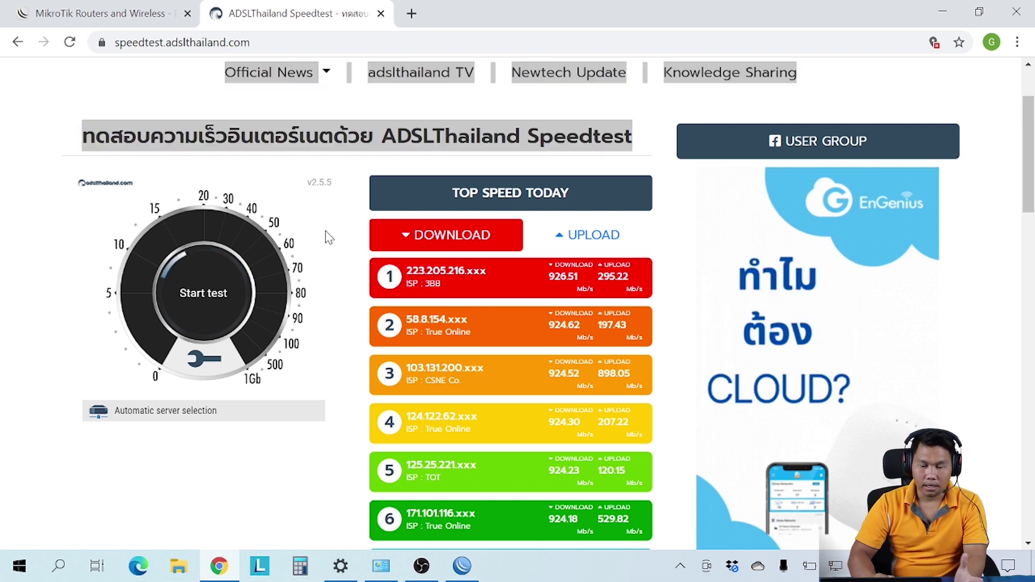
click(105, 90)
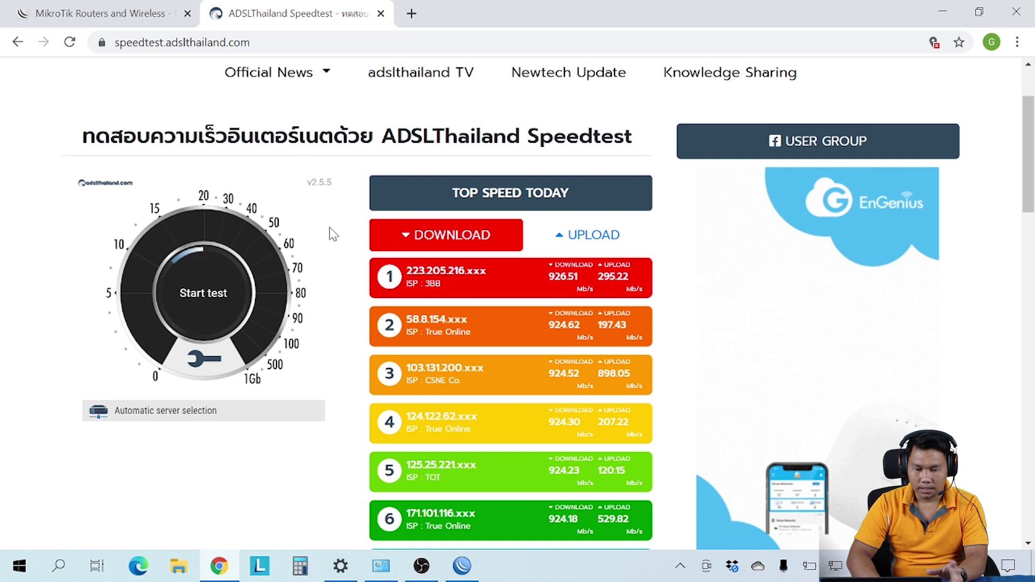
click(205, 296)
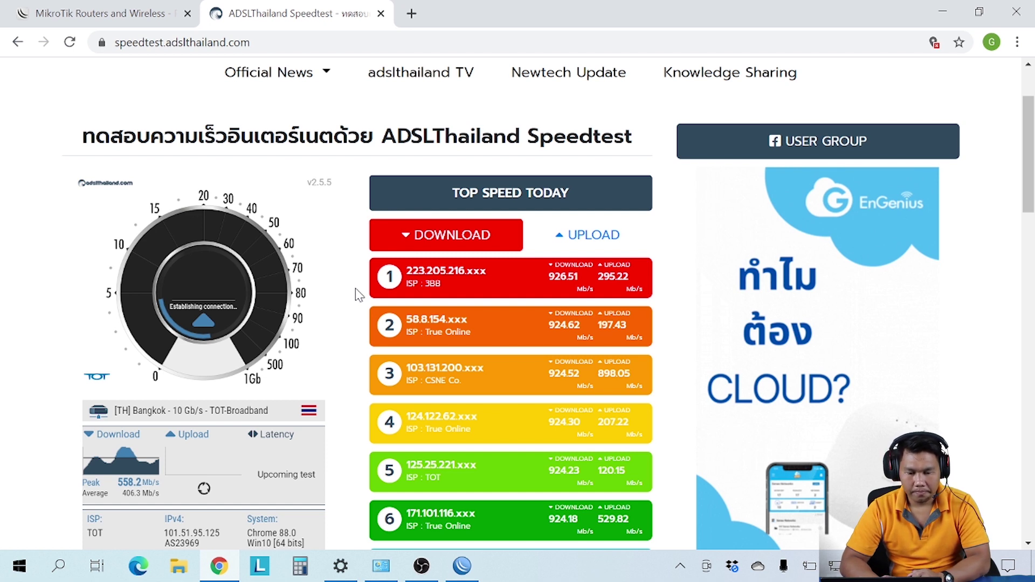
Step: Restart the speed test and switch to the MikroTik hEX test results tab
scroll(345, 313, down, 1)
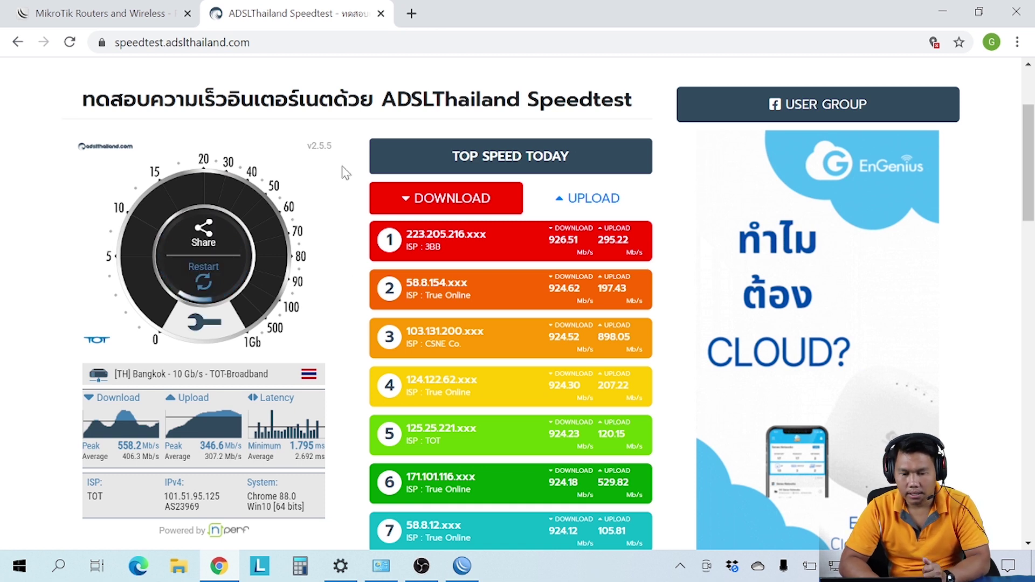
click(197, 285)
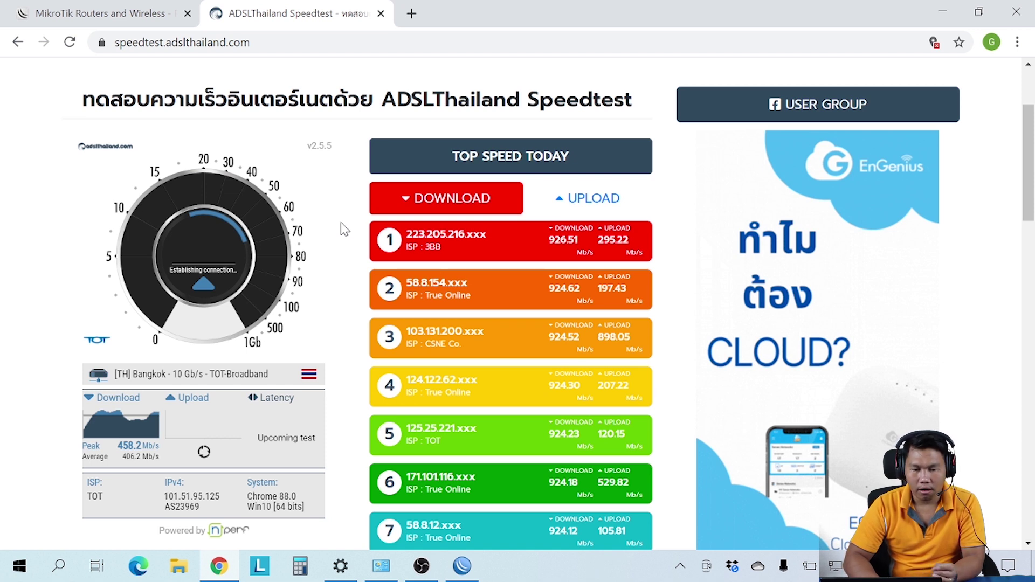
click(120, 13)
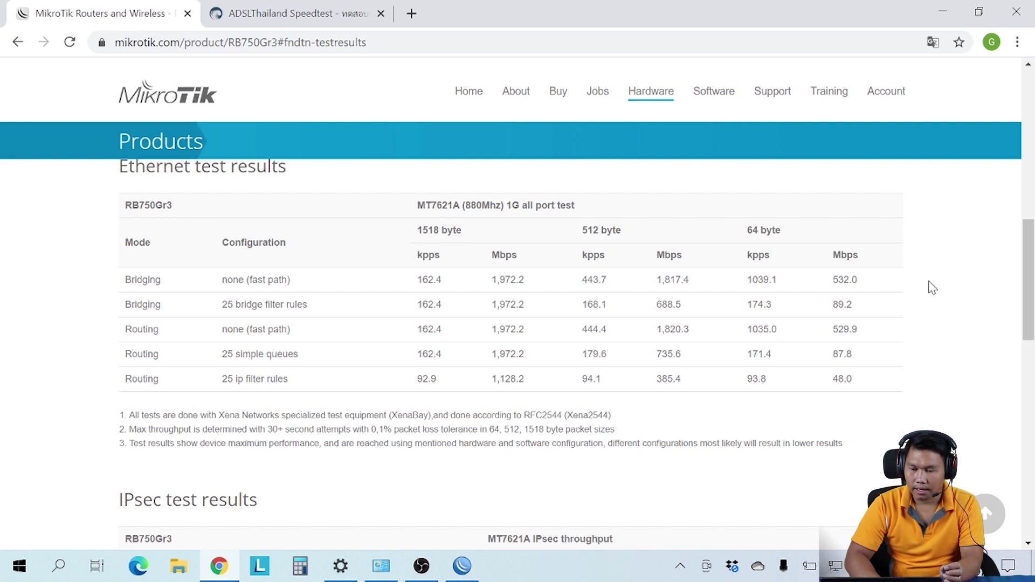
Step: Highlight the 532.0 Mbps 64-byte bridging figure, then return to the speedtest rerun
drag(831, 284, 861, 288)
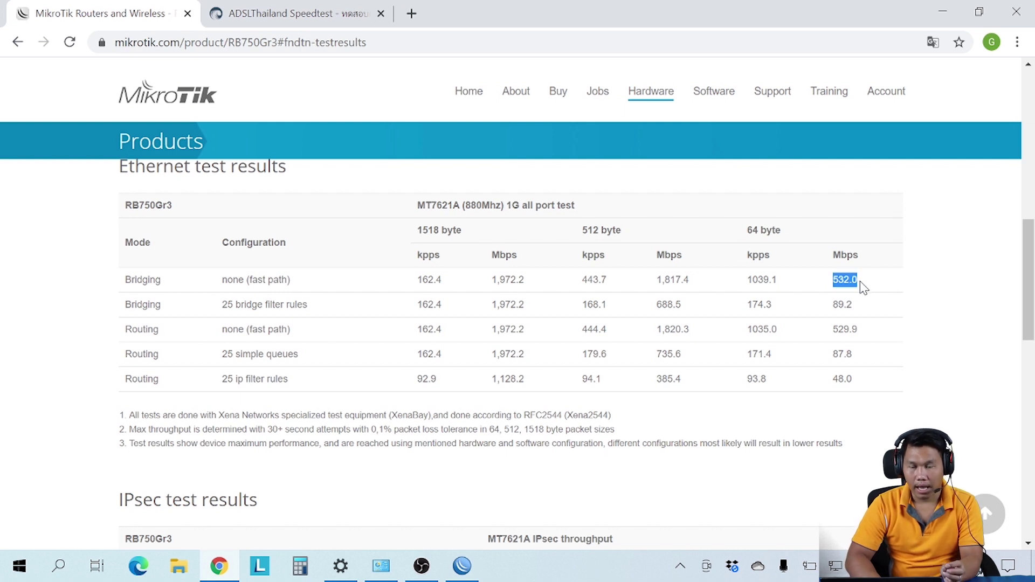
click(966, 264)
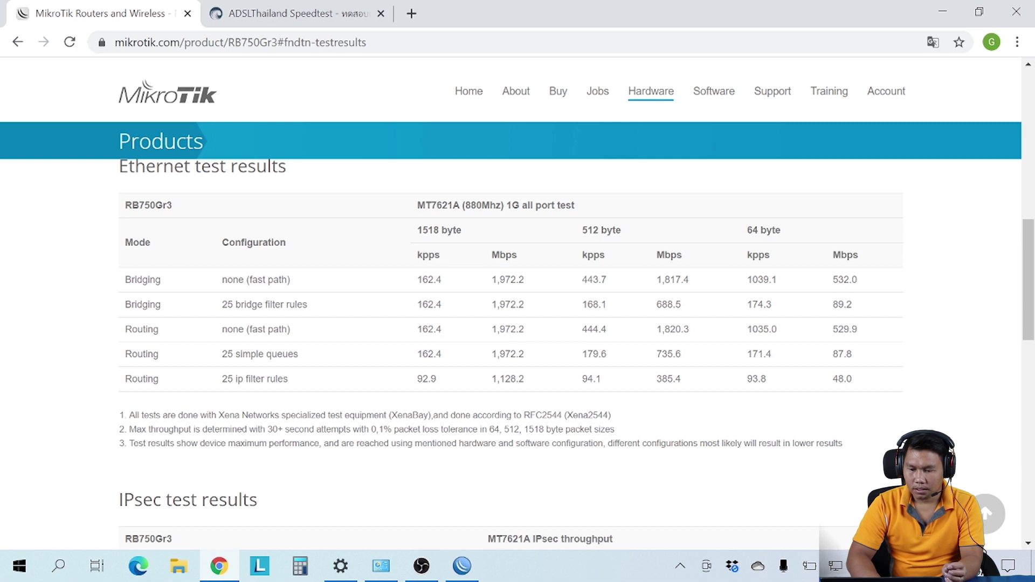
click(310, 14)
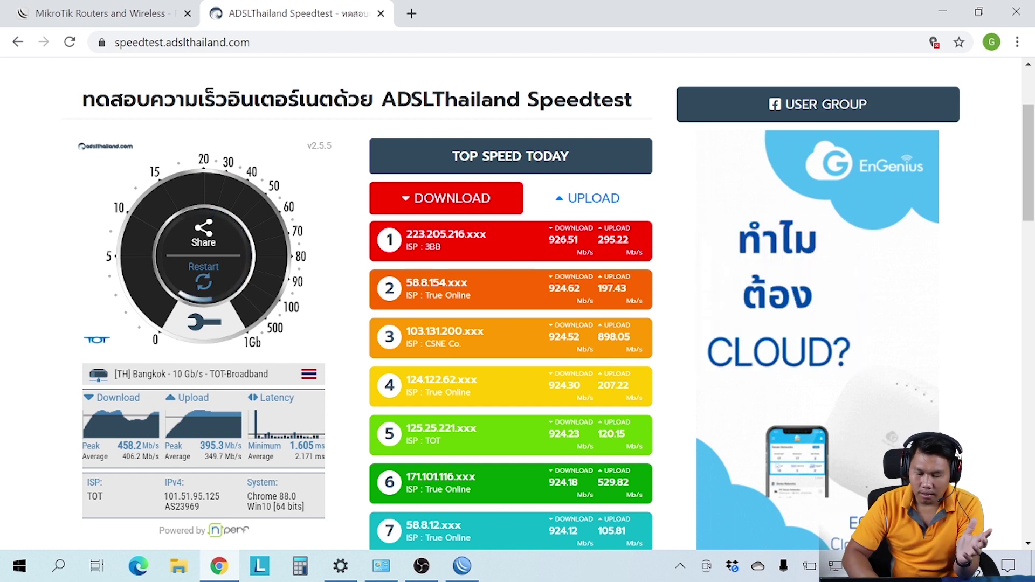
Step: Reopen IP > Firewall in WinBox to look over the existing rules
click(457, 572)
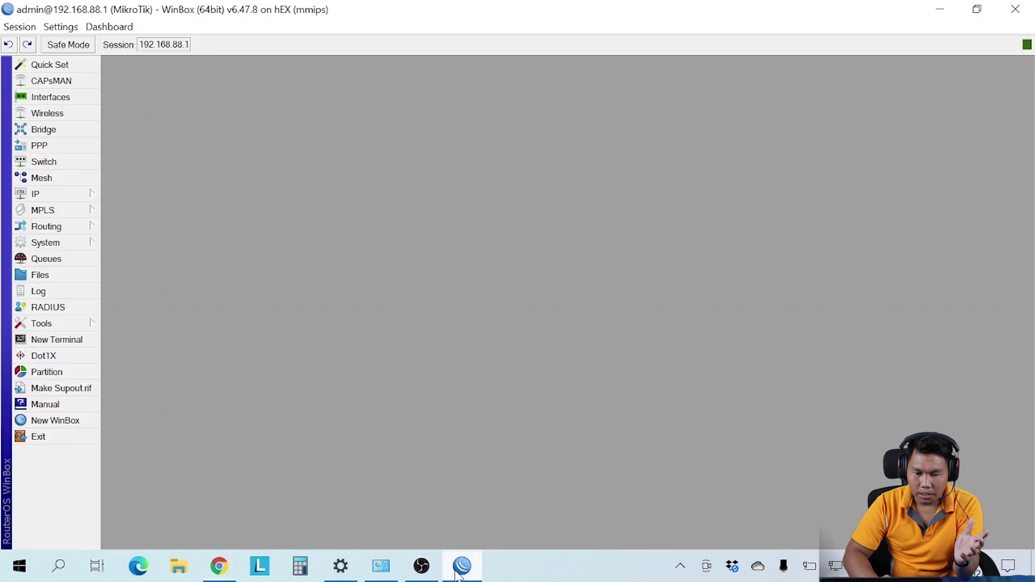
click(80, 194)
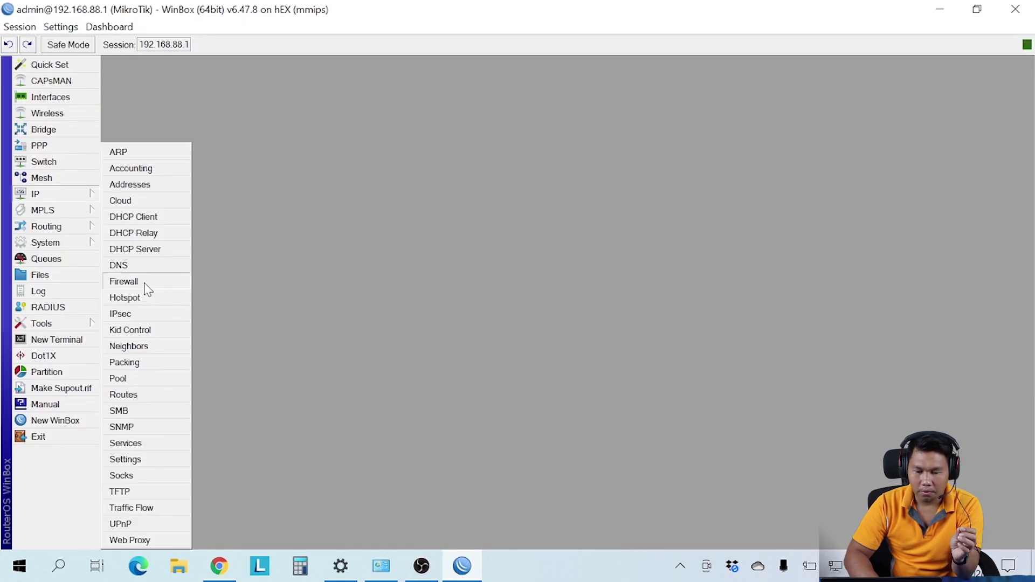
click(146, 284)
scroll(291, 372, down, 3)
scroll(291, 372, up, 3)
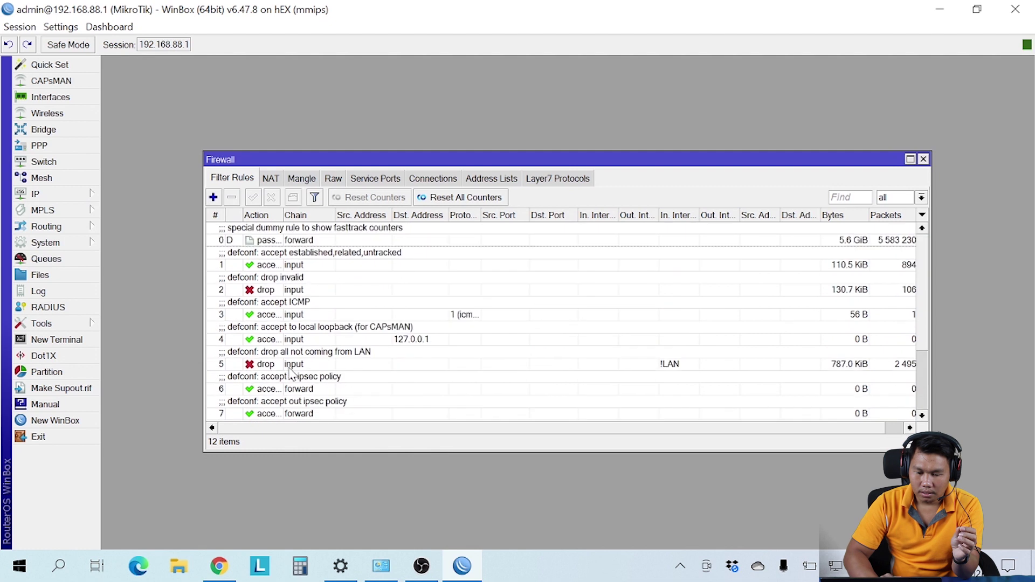
Step: Reset the router's configuration with No Default Configuration and confirm the reboot
click(64, 245)
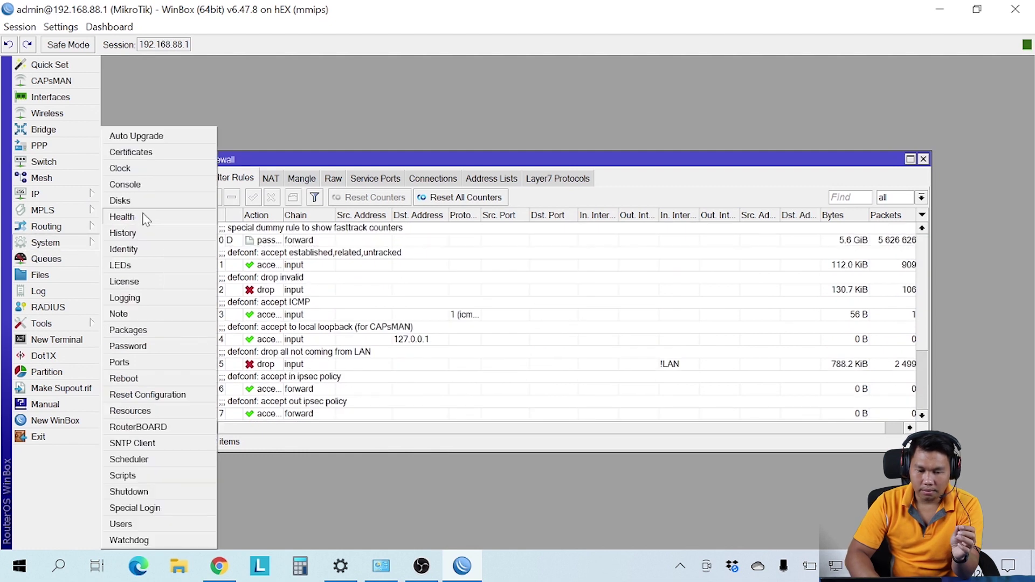
click(170, 398)
click(585, 309)
click(789, 271)
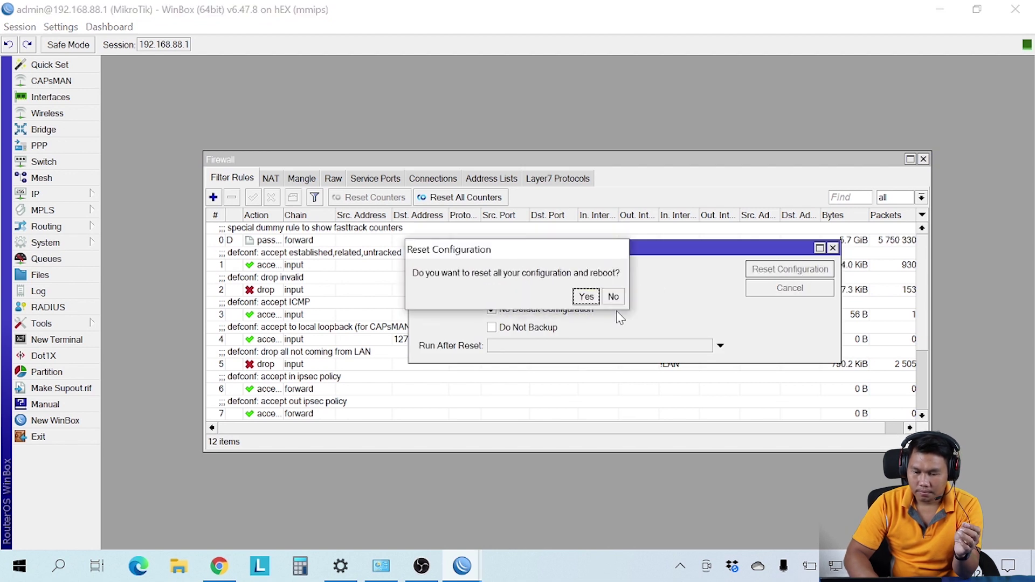
click(586, 298)
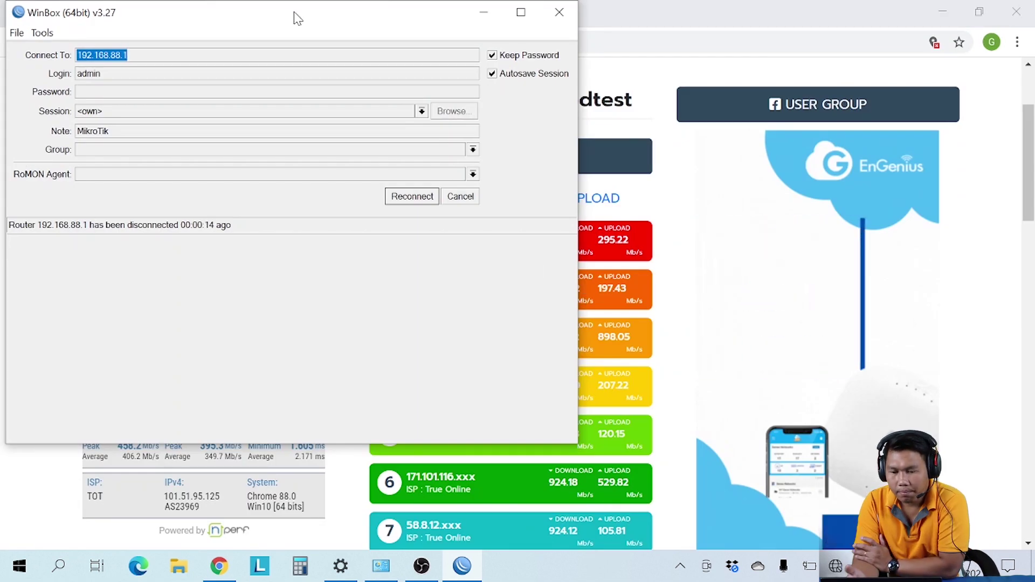
Step: Reconnect to the reset hEX through its MAC address in Neighbors and maximize the session
click(557, 12)
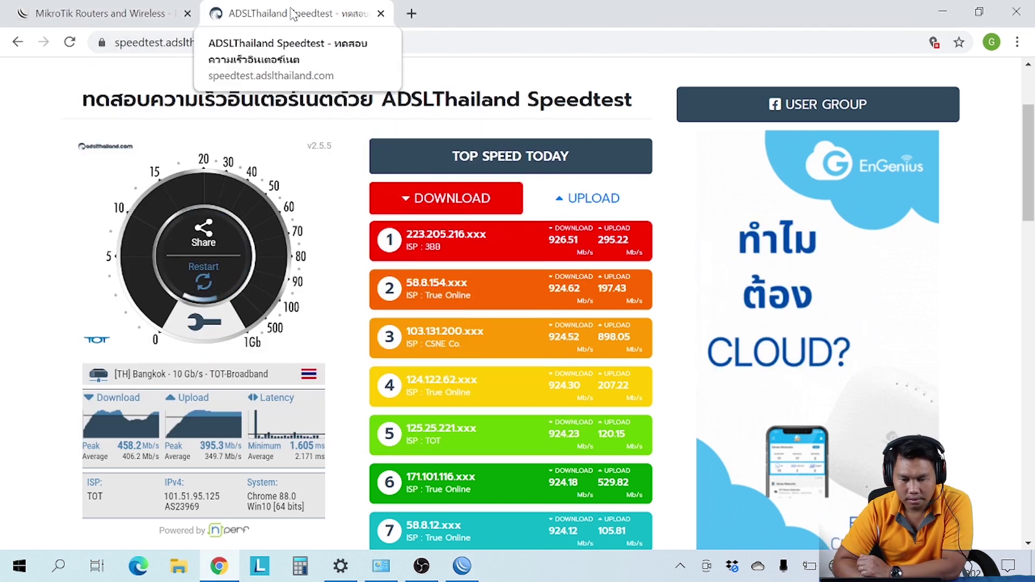
click(462, 567)
click(430, 197)
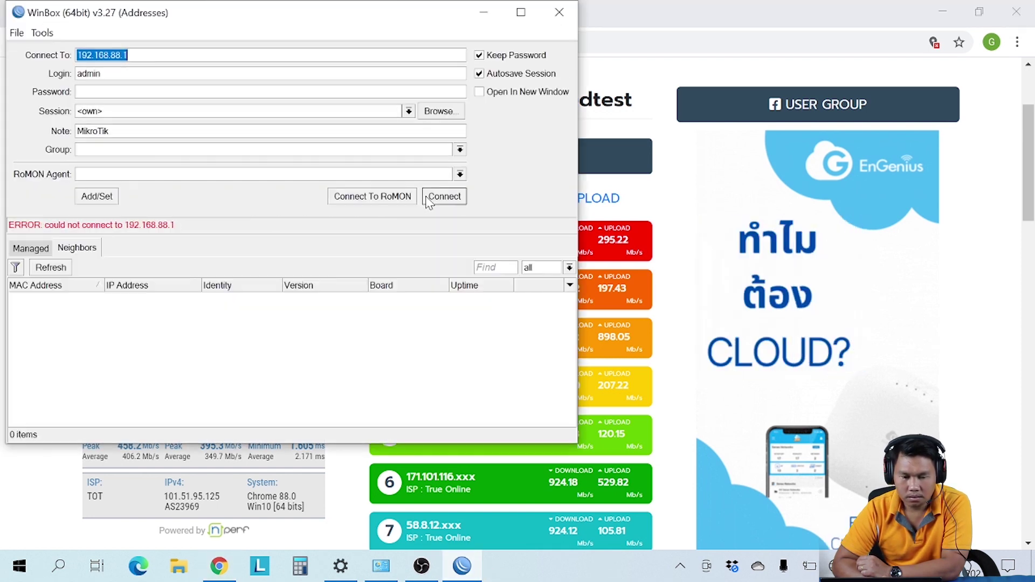
click(57, 299)
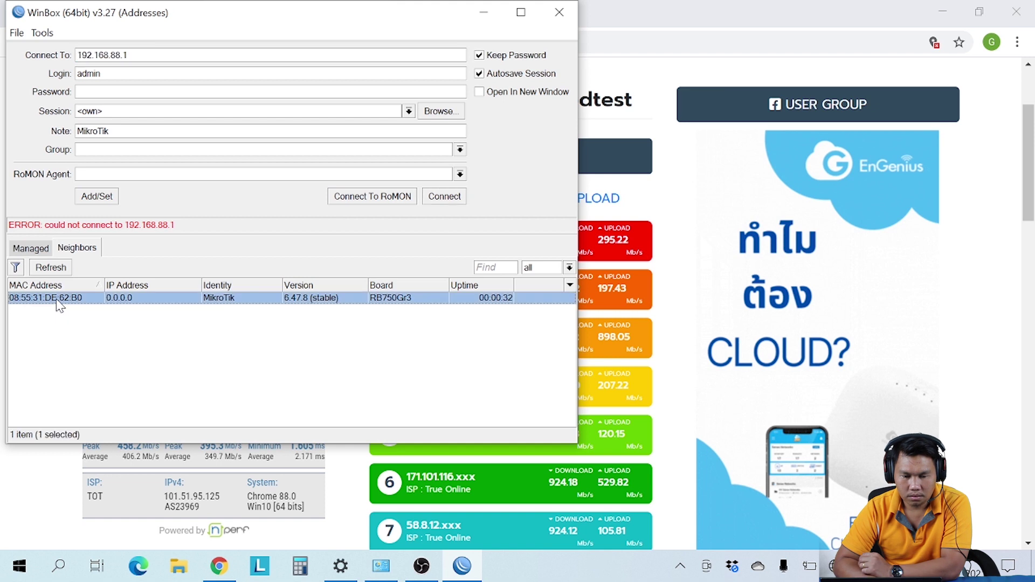
key(Return)
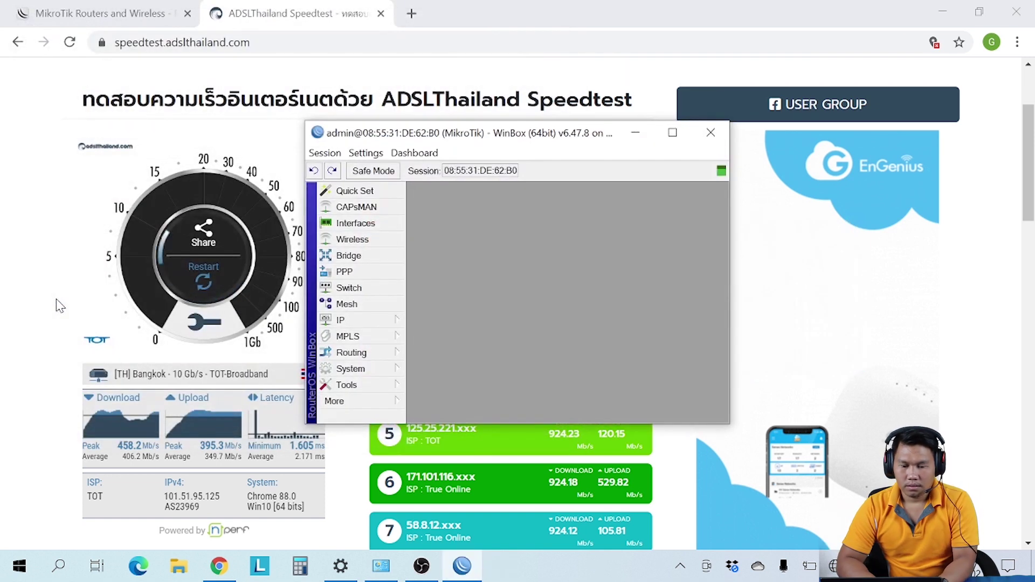
click(679, 134)
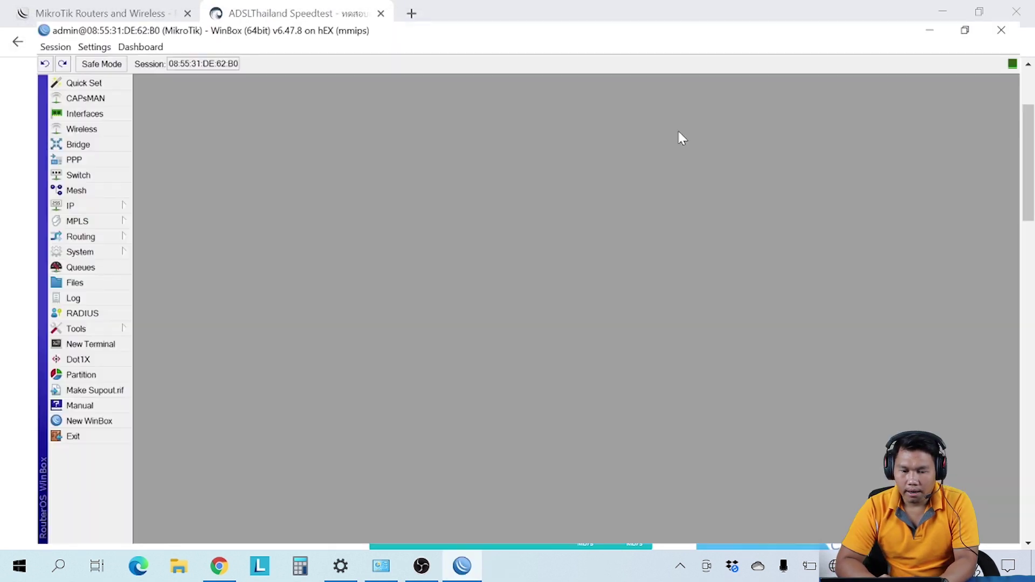
Step: Add and enable a DHCP client on ether1
click(79, 197)
click(165, 217)
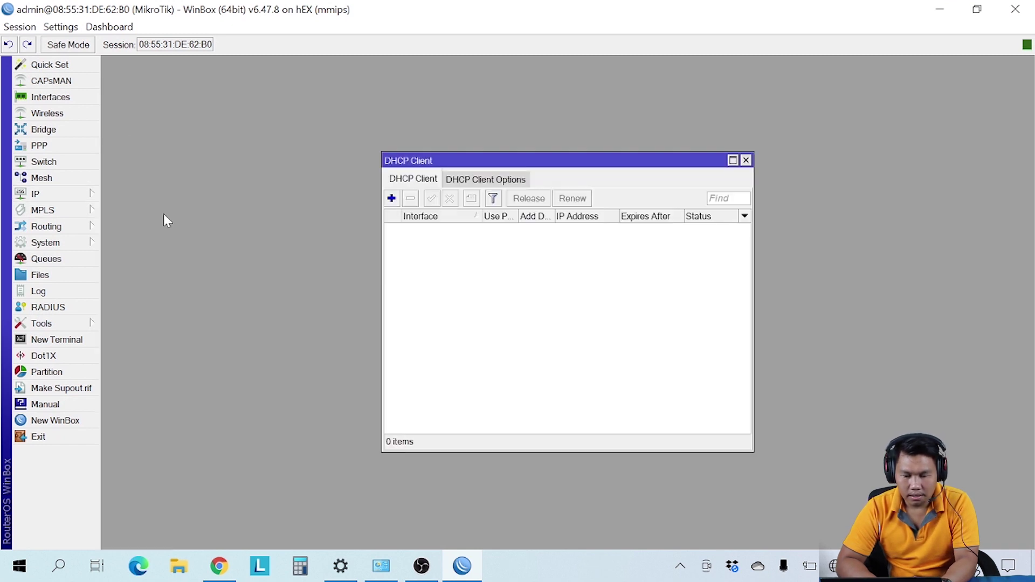
click(392, 199)
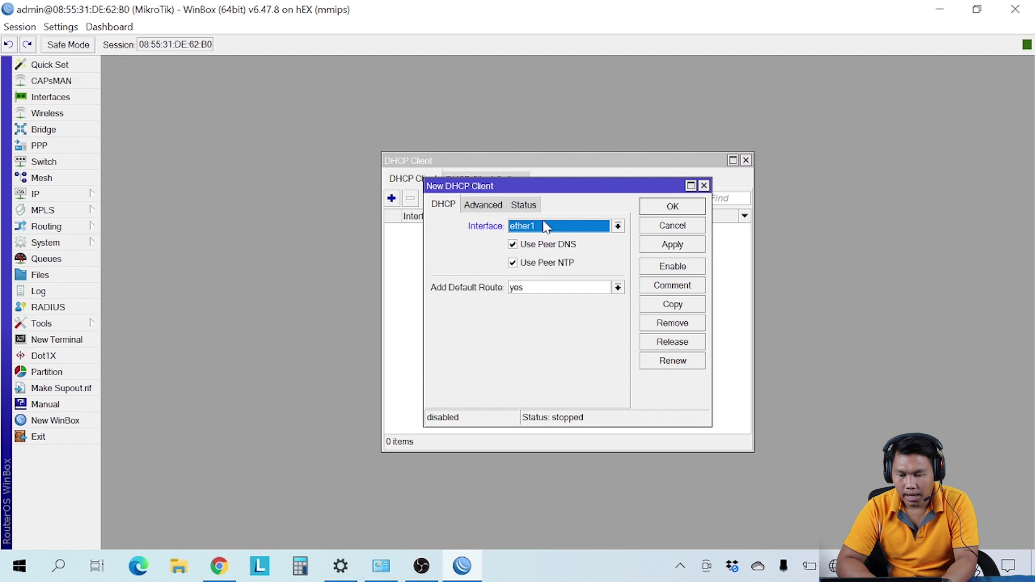
click(670, 206)
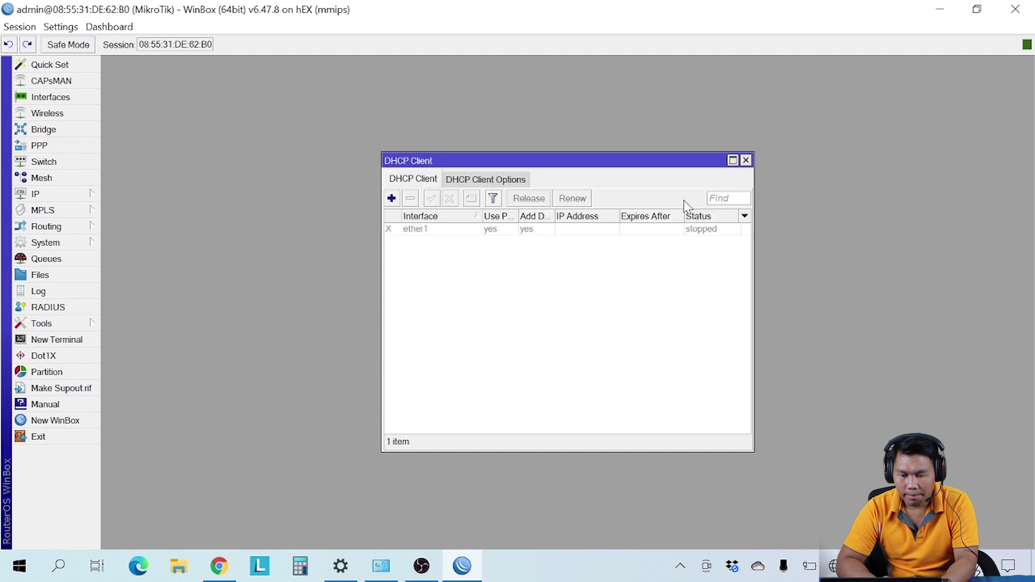
click(457, 235)
click(432, 198)
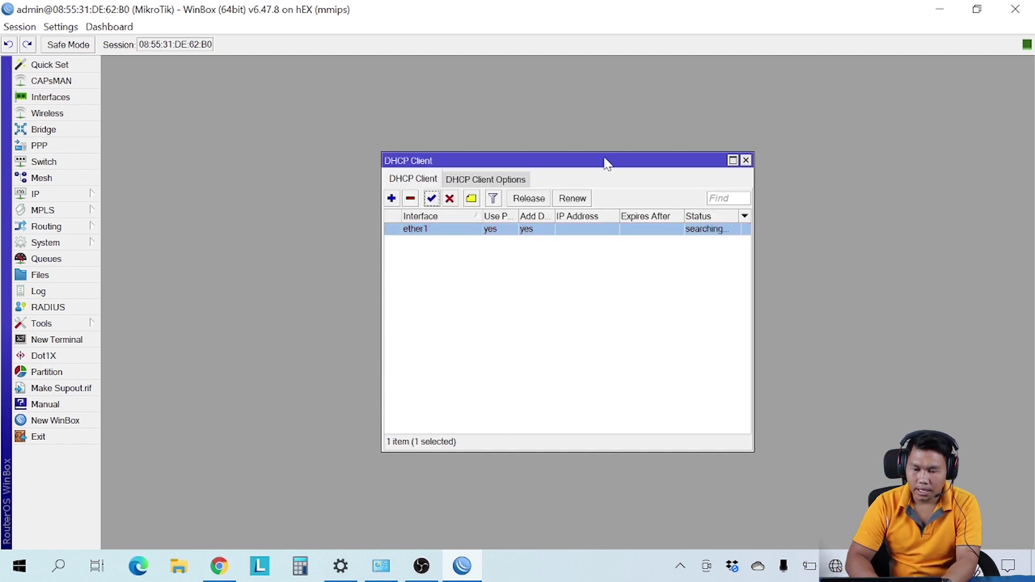
click(746, 160)
Step: Add the address 192.168.88.1/24 on ether2
click(63, 196)
click(173, 189)
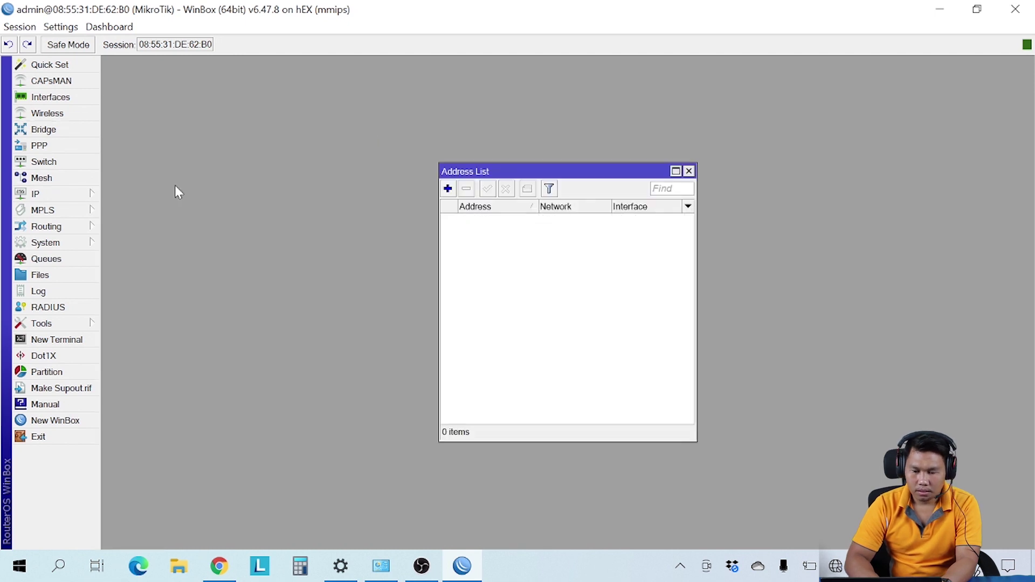
click(448, 188)
text(192.168.88.1)
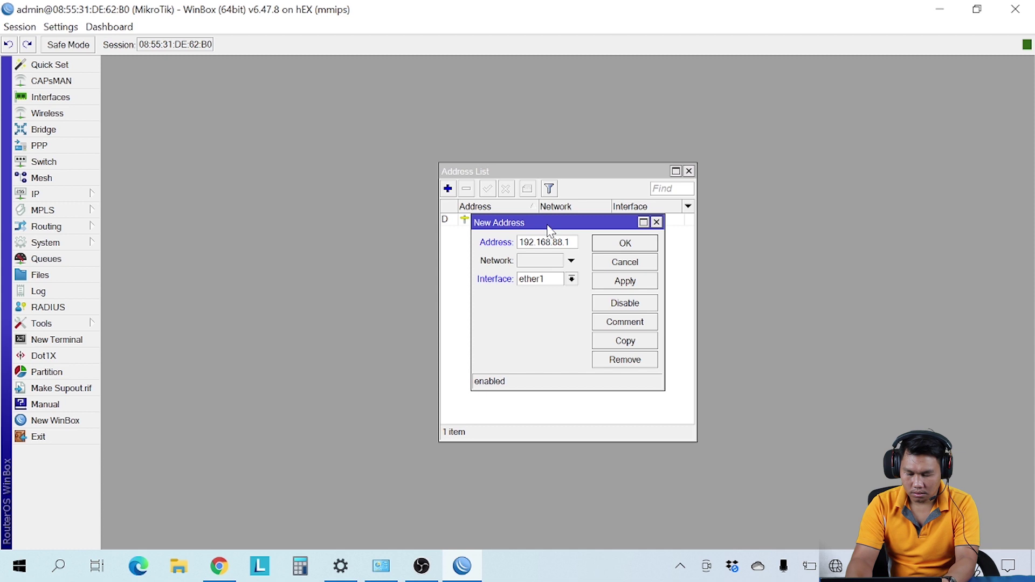
text(/24)
click(571, 279)
click(544, 300)
click(626, 242)
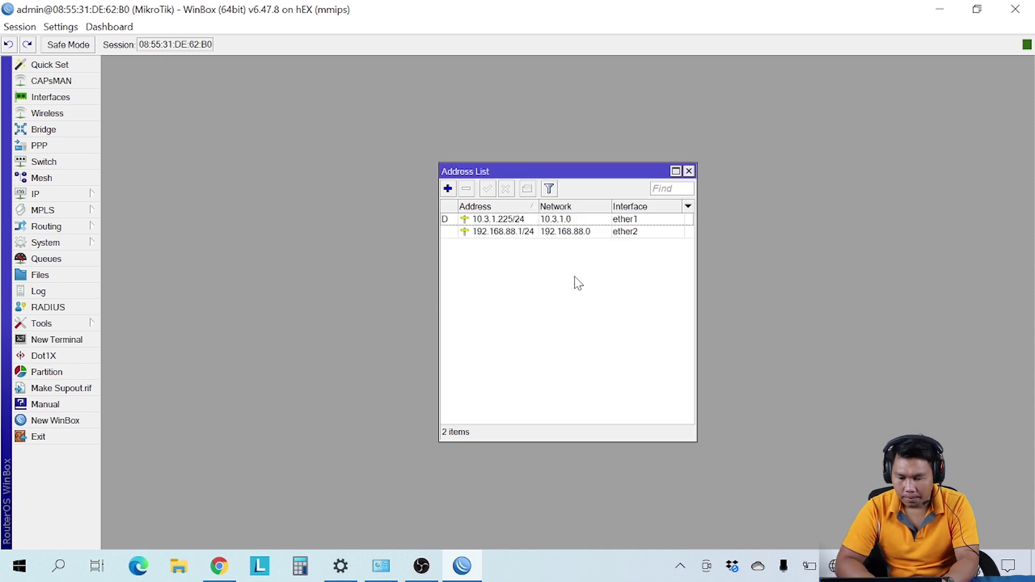
click(689, 171)
Step: Start DHCP Setup in IP > DHCP Server with ether2 as the interface
click(72, 194)
click(154, 245)
click(416, 199)
click(661, 298)
click(587, 323)
Step: Finish the DHCP server setup for ether2 with the default settings
click(608, 319)
click(608, 319)
click(608, 318)
click(608, 319)
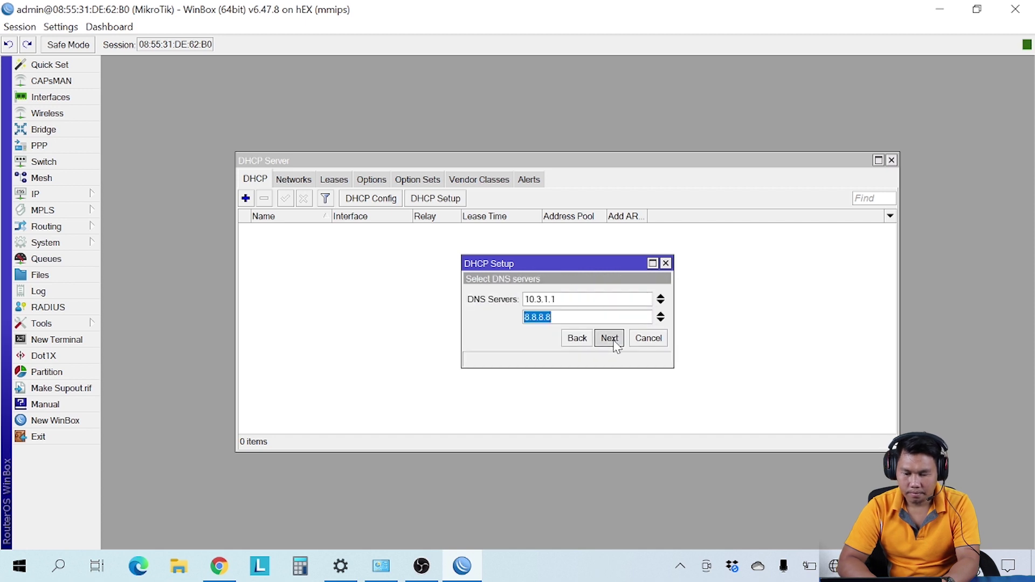
click(610, 338)
click(610, 339)
click(571, 296)
Step: Add a srcnat NAT rule with action masquerade
click(81, 201)
click(146, 278)
click(271, 179)
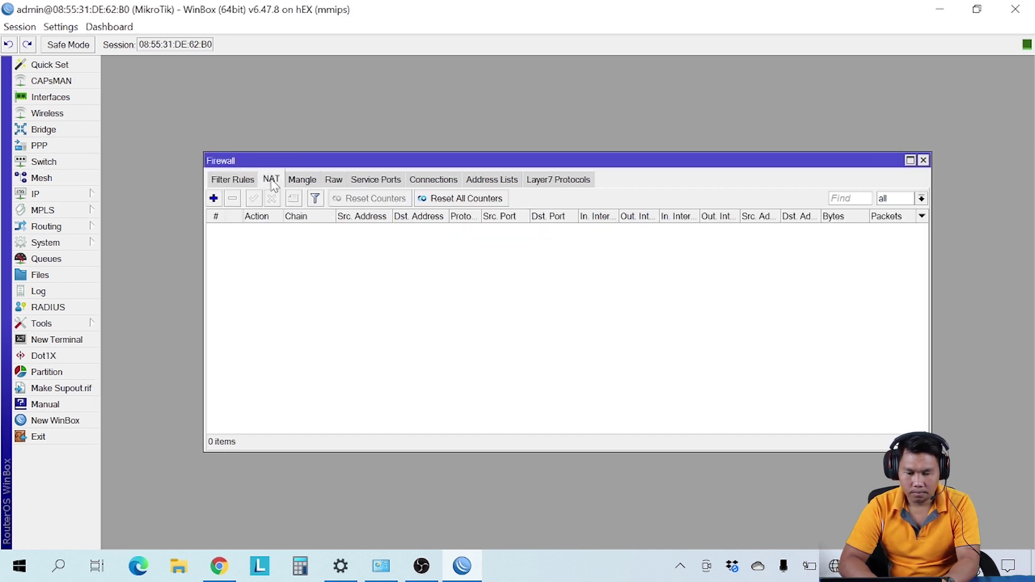
click(214, 199)
click(556, 143)
click(600, 160)
click(534, 239)
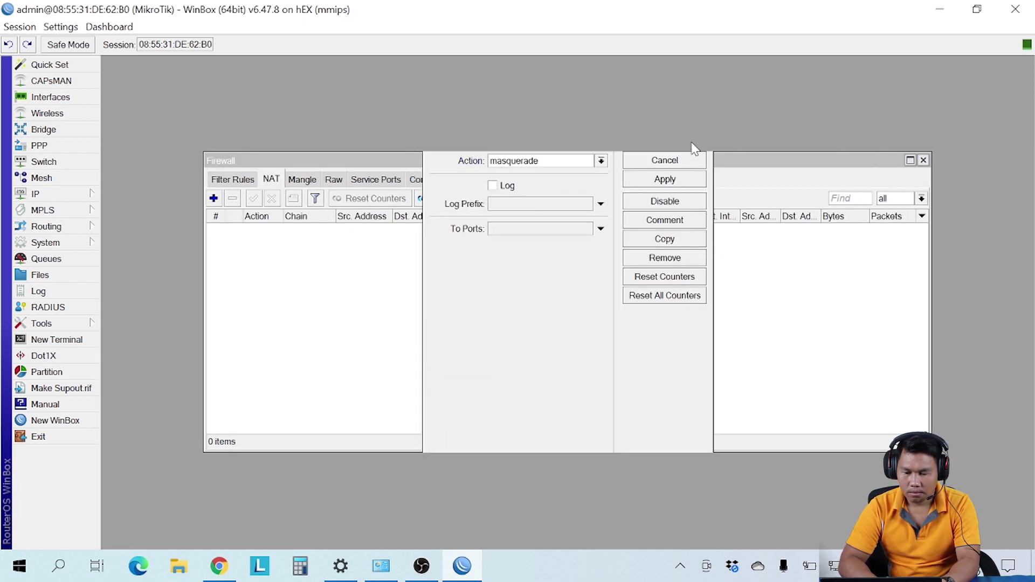
click(693, 145)
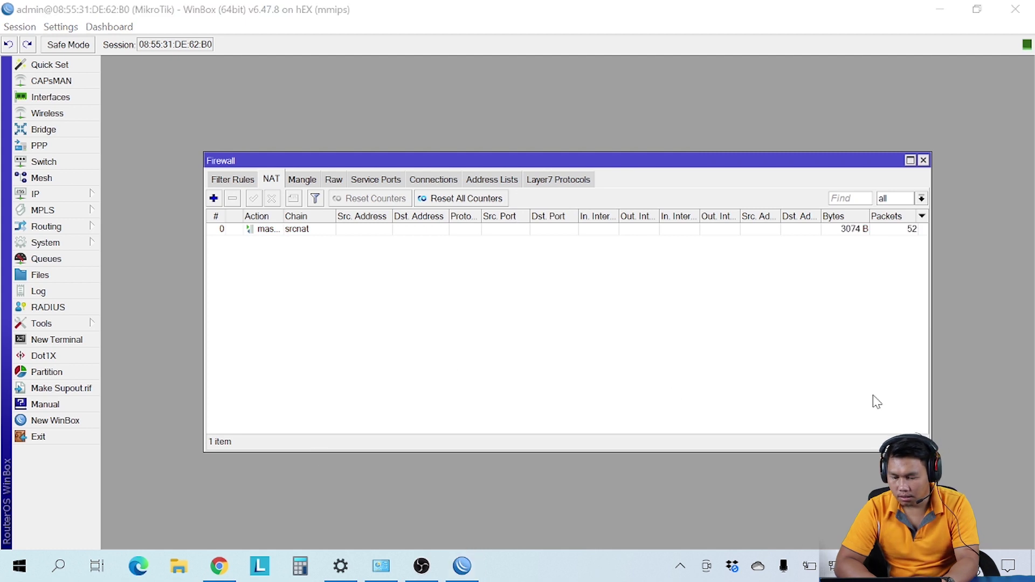
Step: Check the network connections window, then return to the speedtest page
click(380, 566)
click(381, 566)
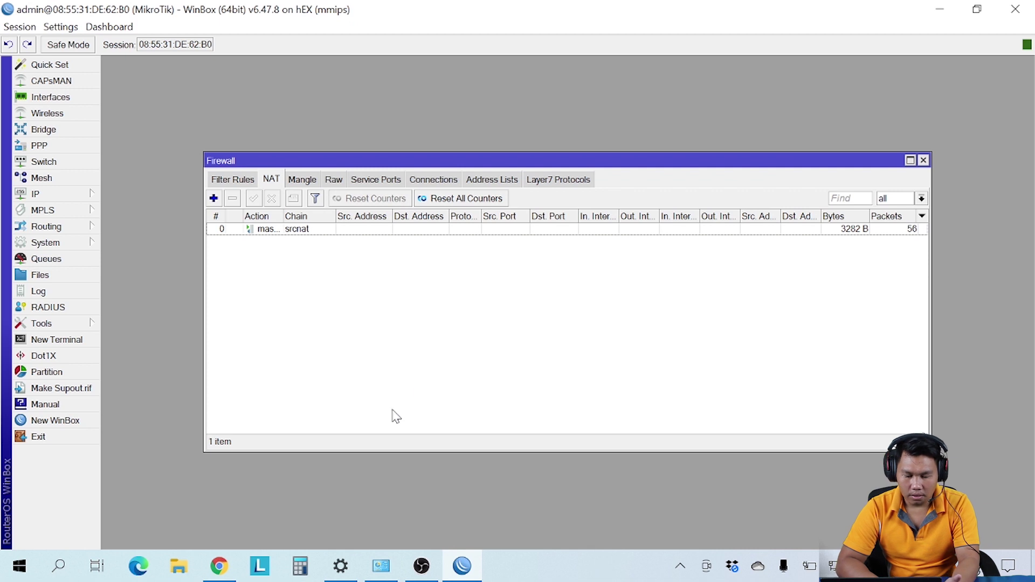
click(219, 567)
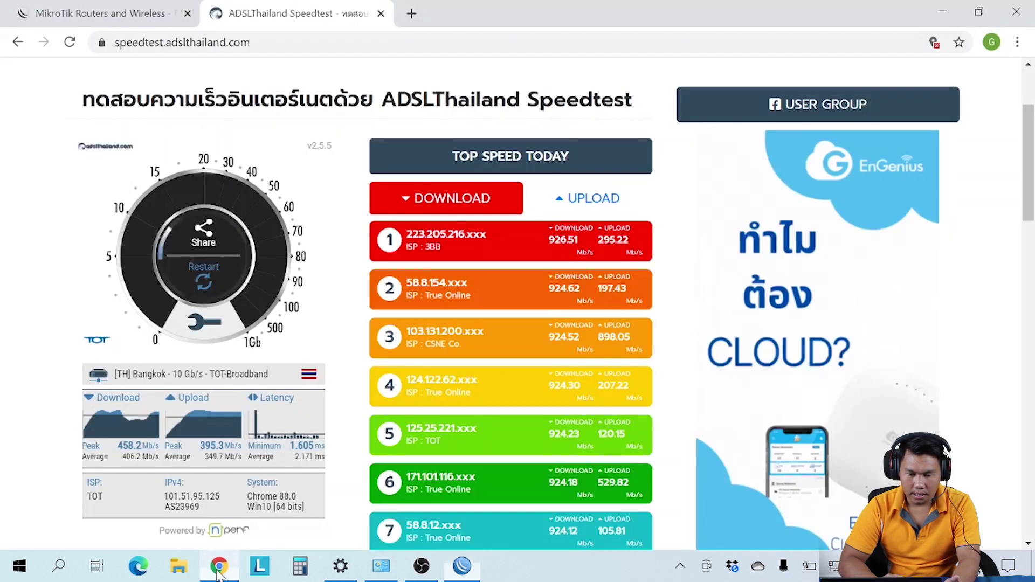
Step: Reload and rerun the speed test: 840.1 Mb/s peak, 764.4 Mb/s average download
click(70, 43)
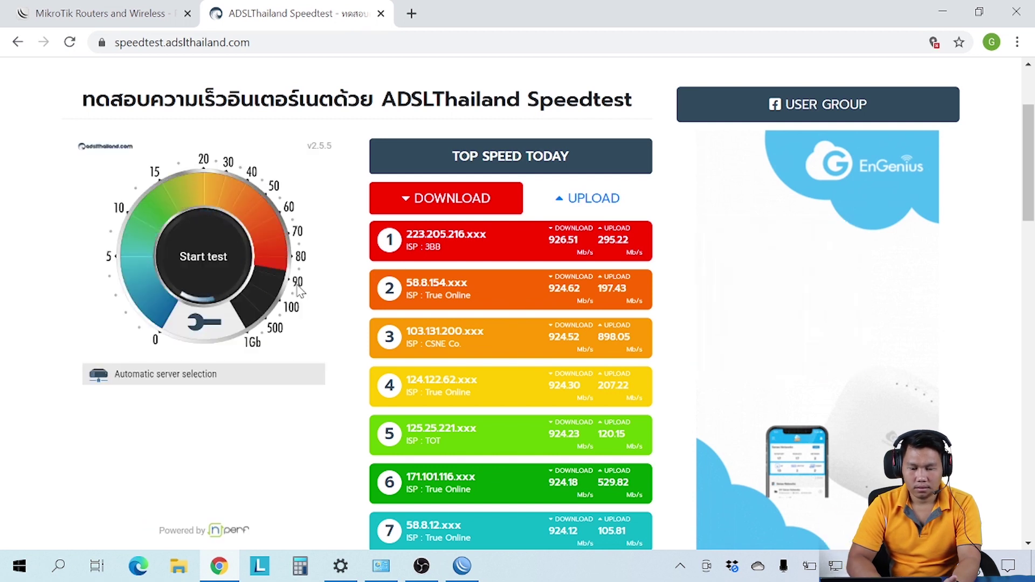
click(215, 249)
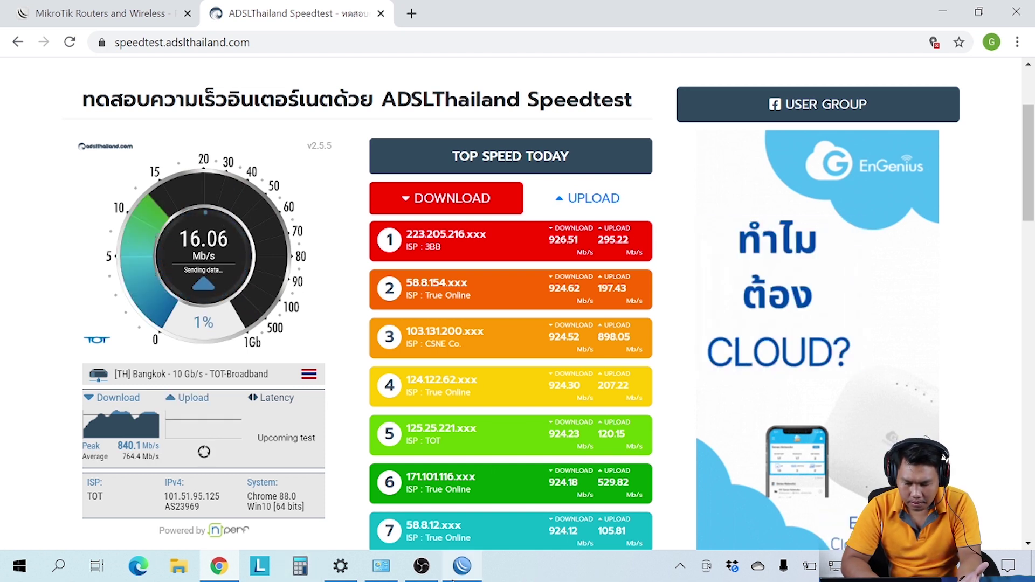
click(461, 569)
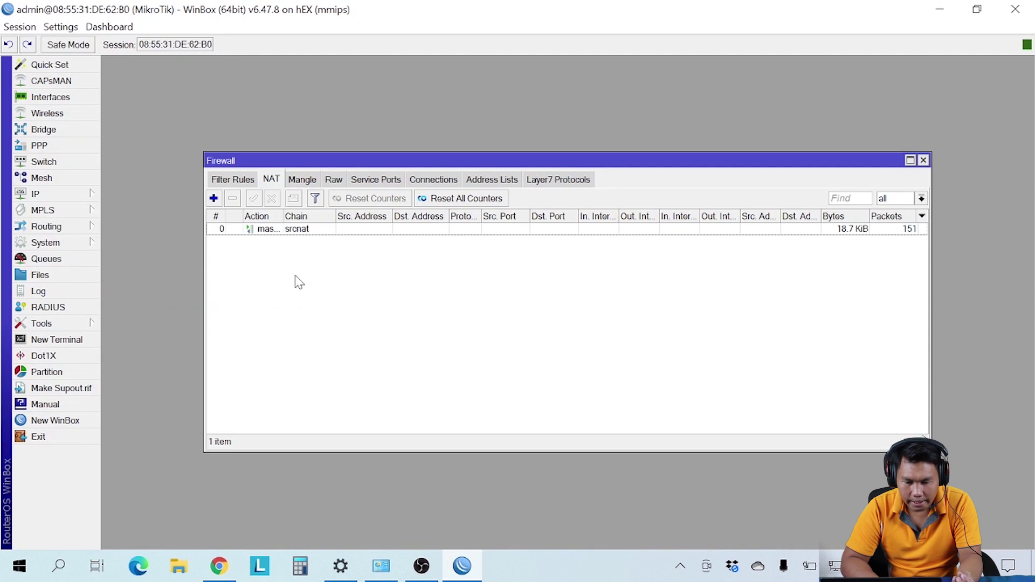
Step: Check the firewall tabs (NAT has only masquerade, Mangle empty), end on empty Filter Rules, then return to the speedtest
click(236, 184)
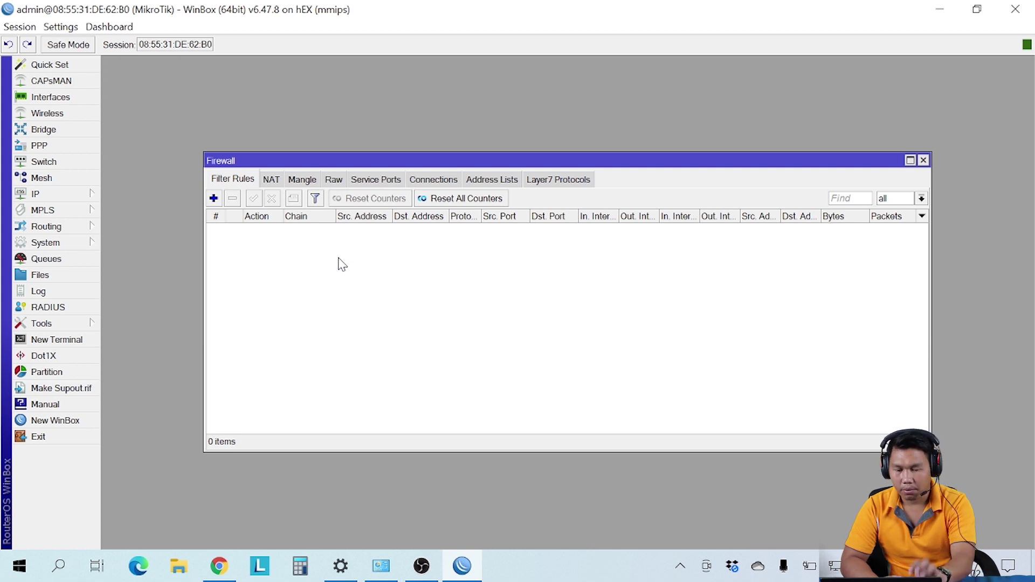
click(271, 184)
click(303, 186)
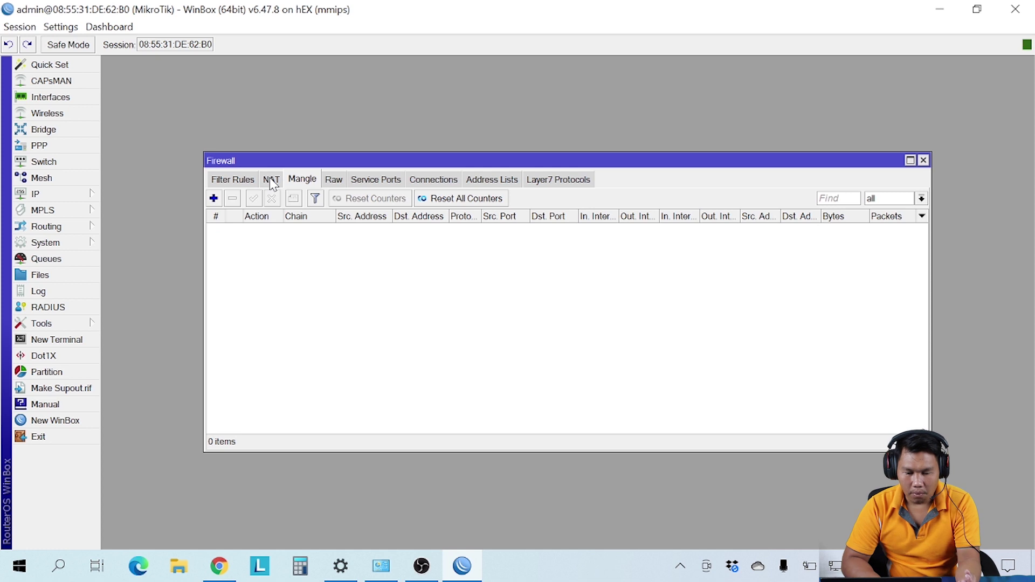
click(244, 184)
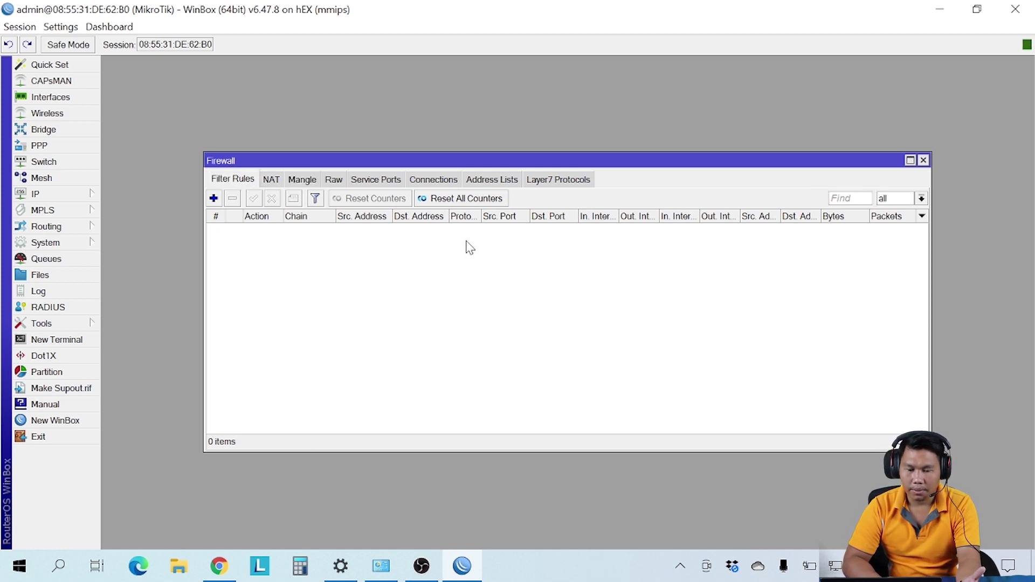
click(219, 567)
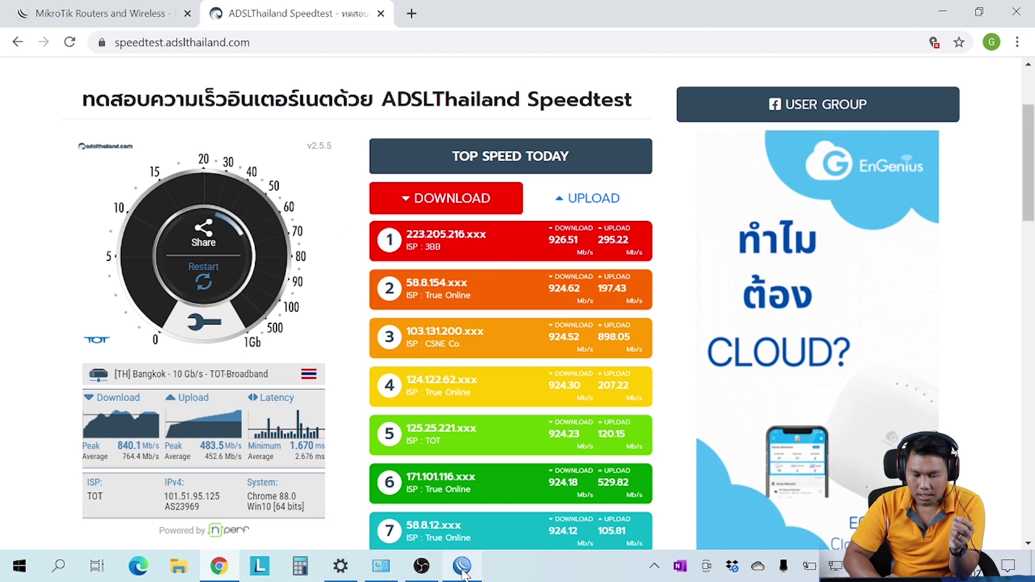
Step: After the test finishes (840.1 Mb/s down, 483.5 Mb/s up), bring WinBox back to the front
click(469, 485)
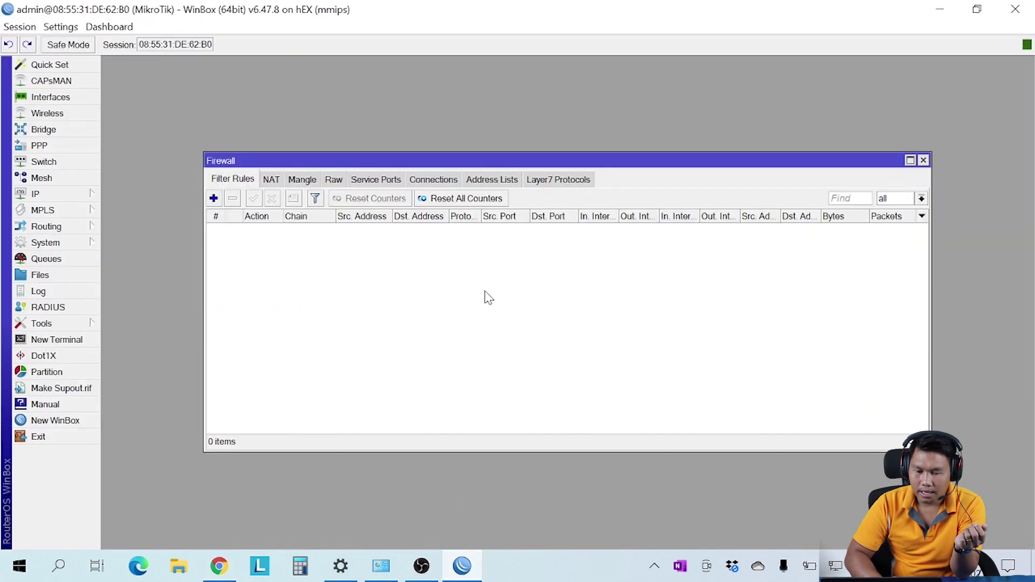
Step: Review the firewall NAT rules and bring up the IP Hotspot server list
click(275, 184)
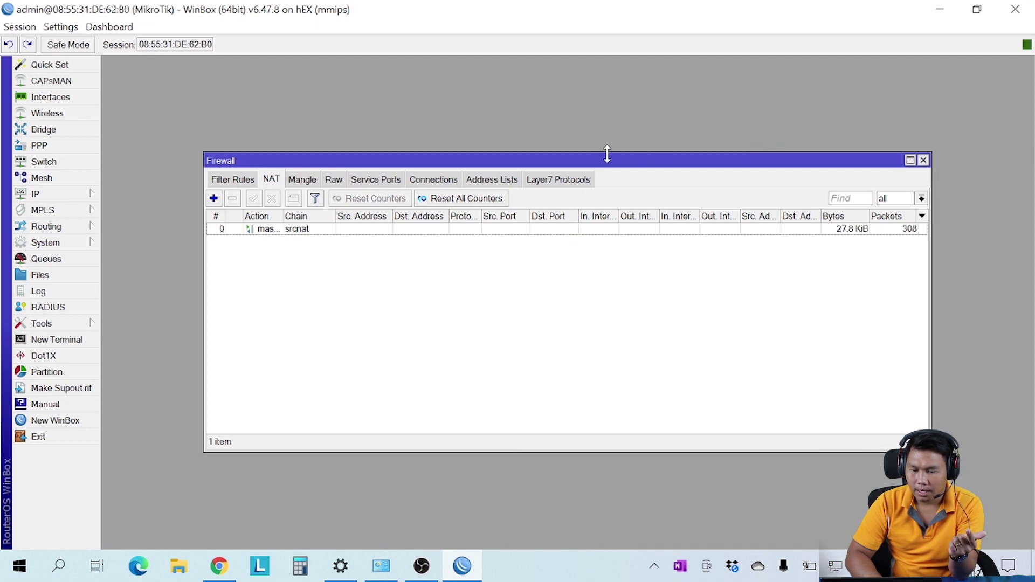
click(35, 193)
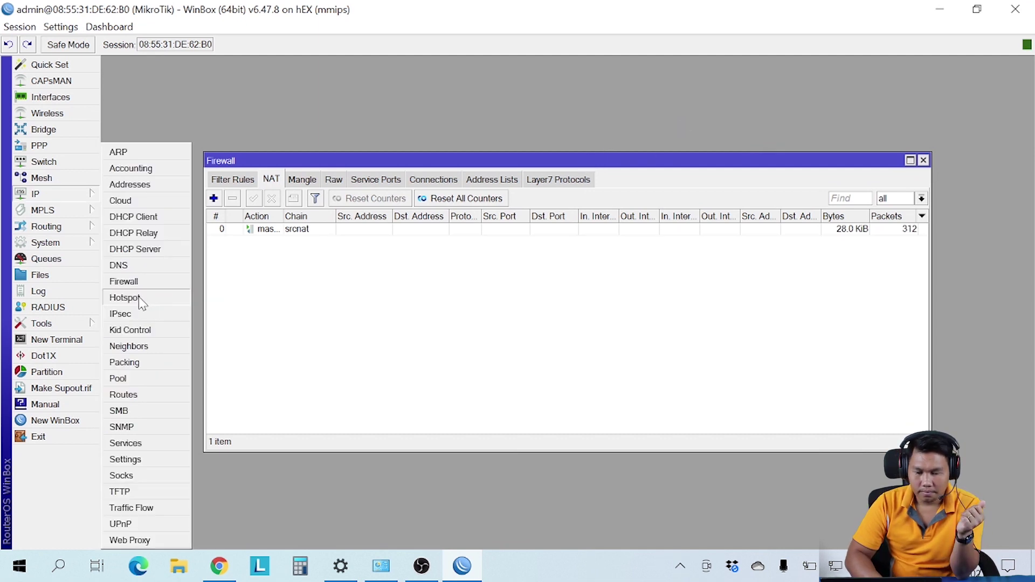
click(138, 296)
Step: Start Hotspot Setup on ether2, accepting the default local network and address pool, without a certificate
click(521, 205)
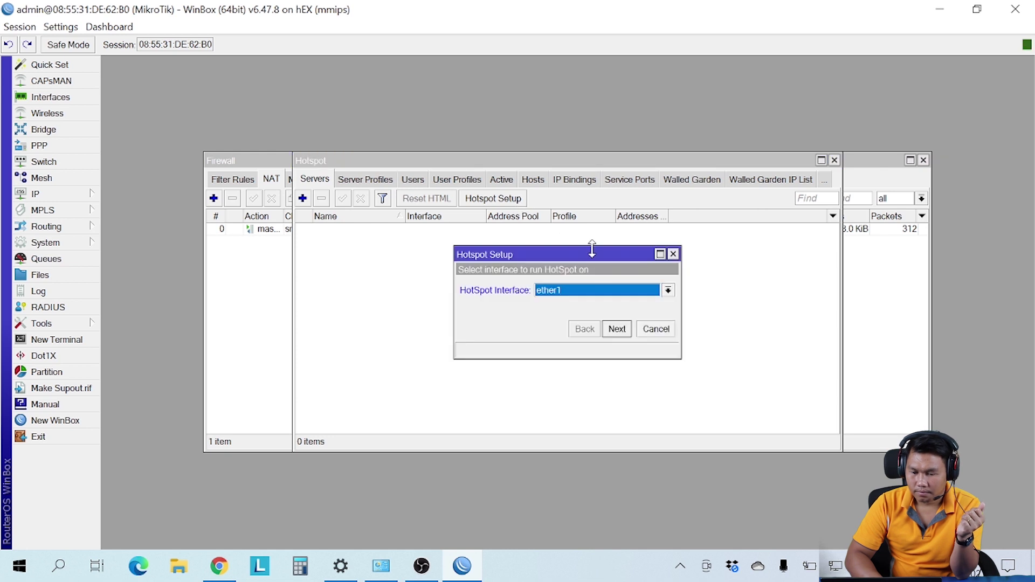
click(603, 294)
click(571, 315)
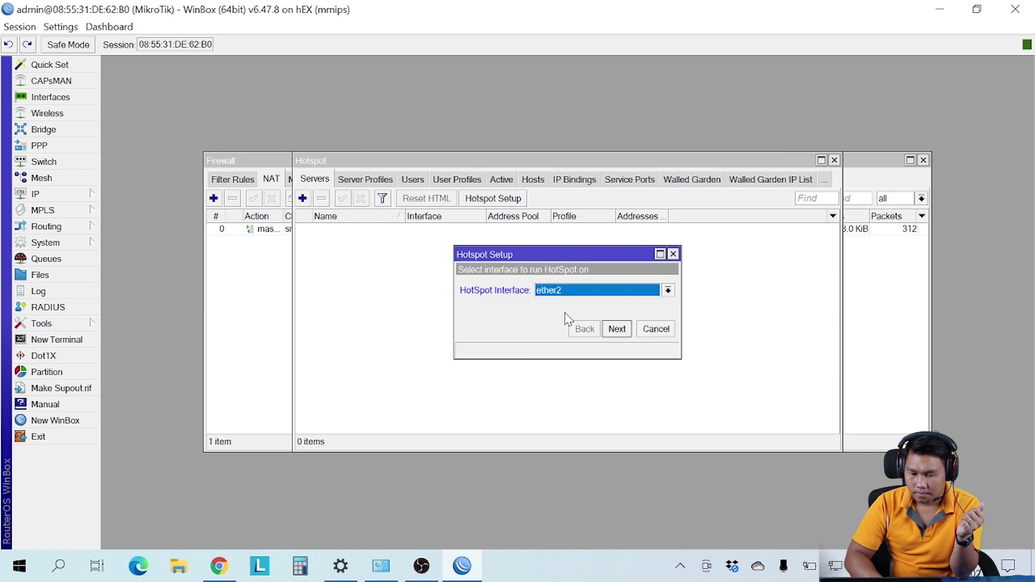
click(618, 329)
click(617, 329)
click(618, 330)
Step: Accept the default SMTP and DNS settings, finish creating hotspot1, and close the Hotspot window
click(617, 330)
click(617, 329)
click(617, 330)
click(618, 329)
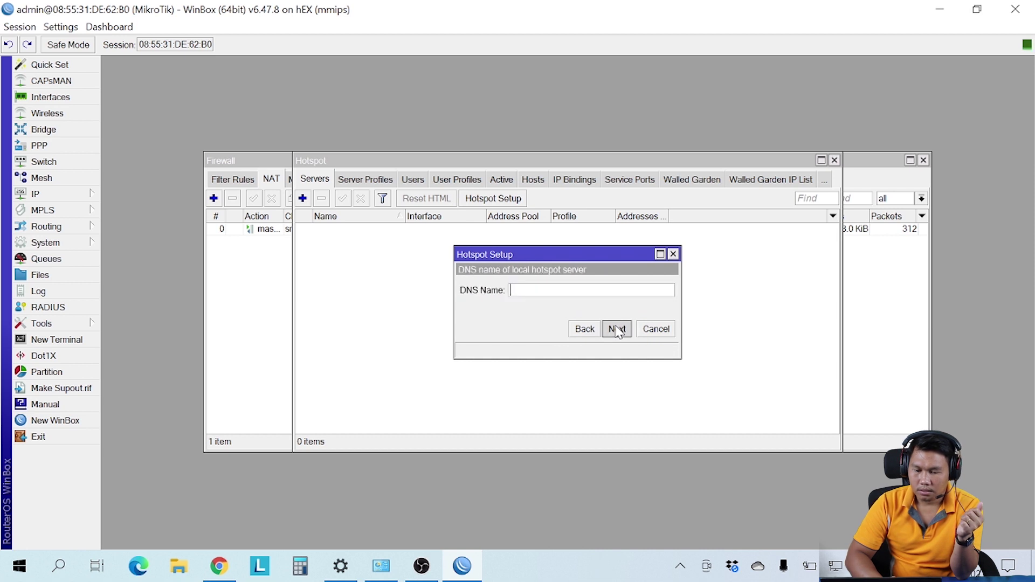
click(618, 330)
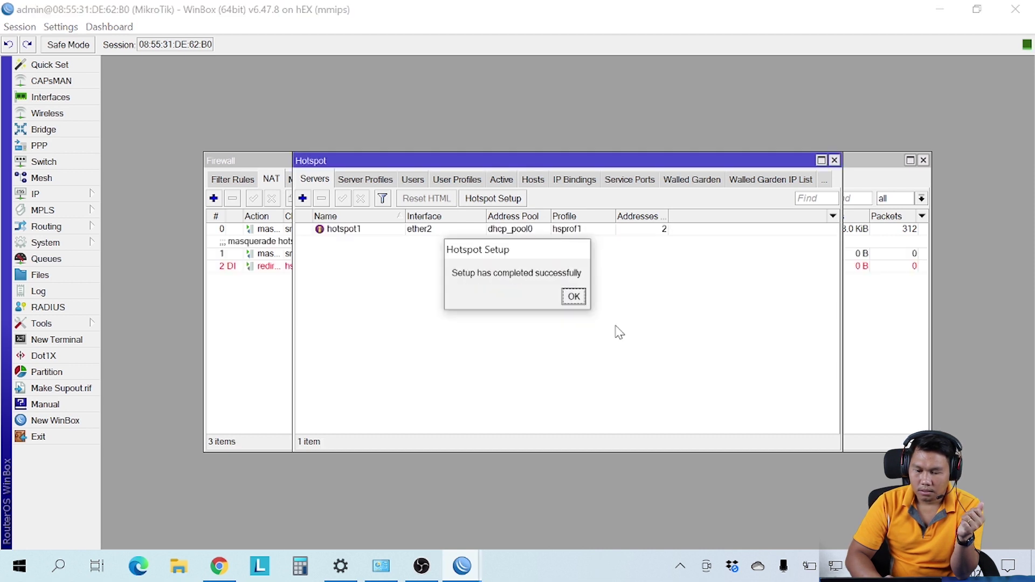
click(577, 296)
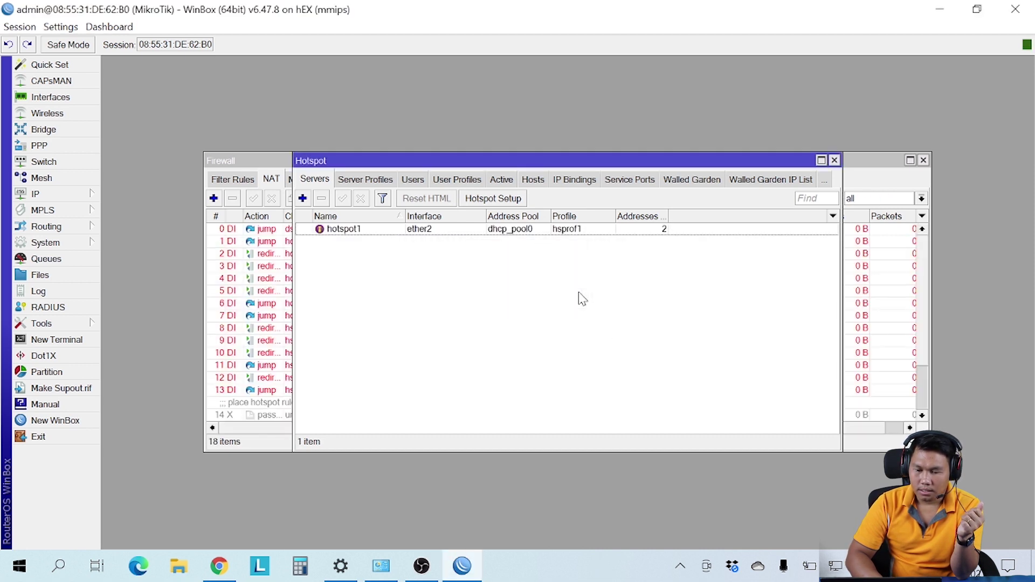
click(835, 161)
scroll(291, 363, down, 2)
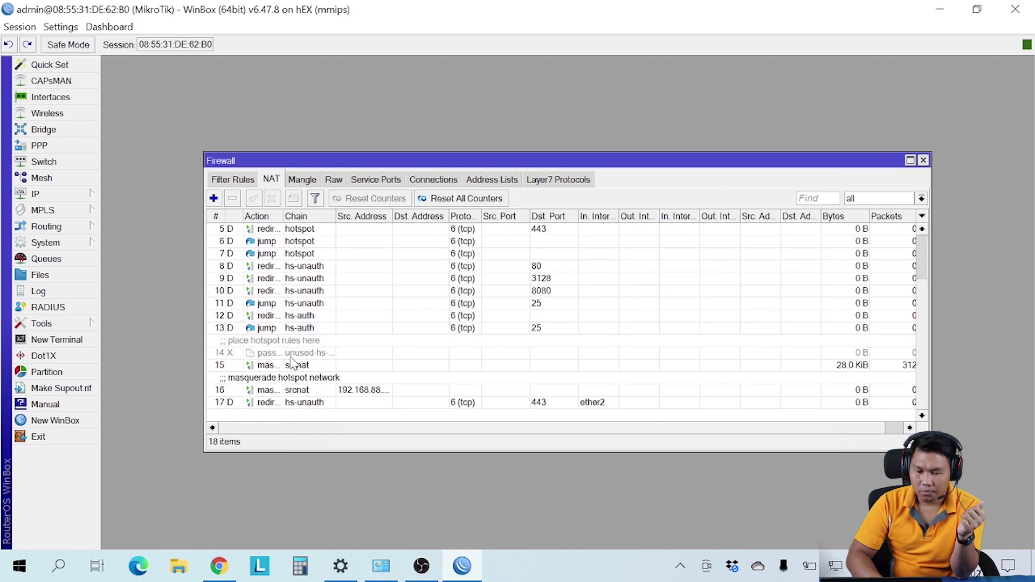
scroll(292, 362, up, 2)
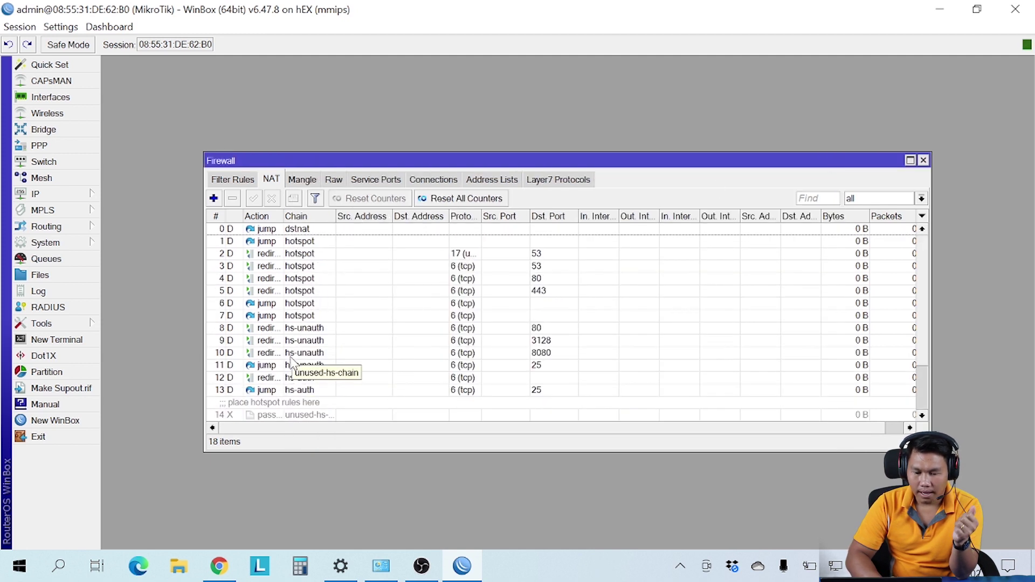
click(236, 181)
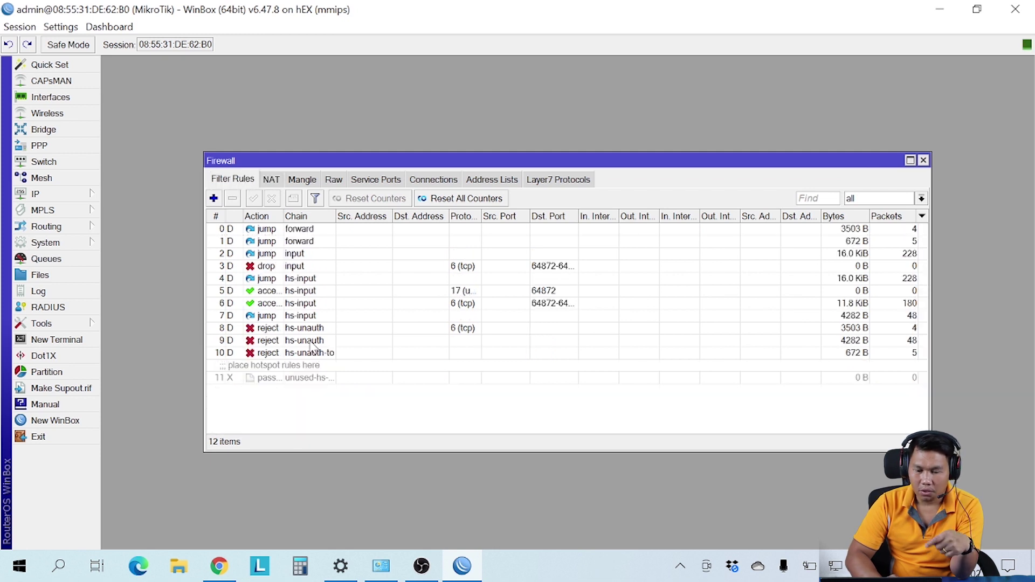
click(271, 181)
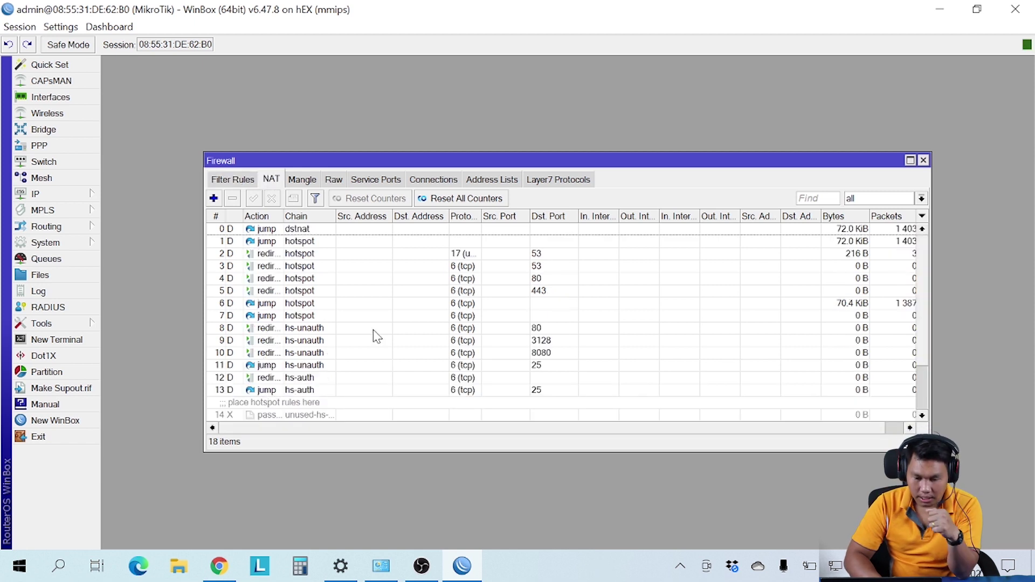
scroll(374, 332, down, 2)
scroll(376, 336, up, 2)
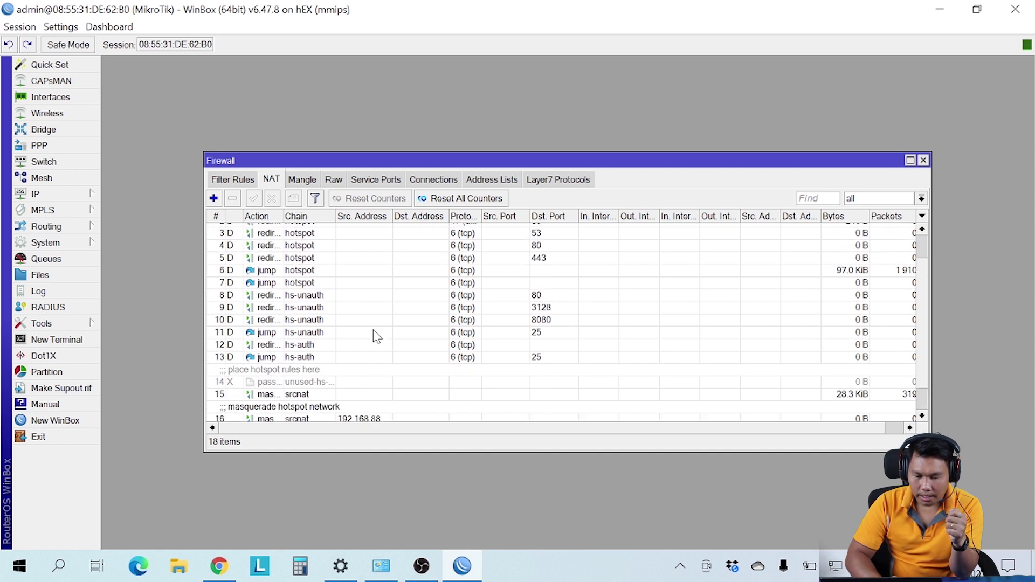
click(302, 183)
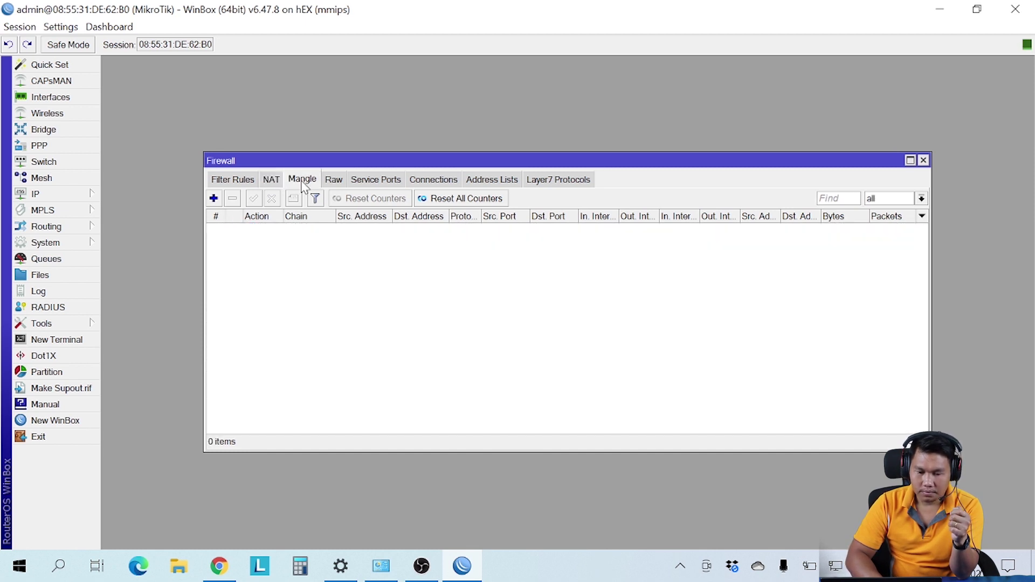
click(271, 180)
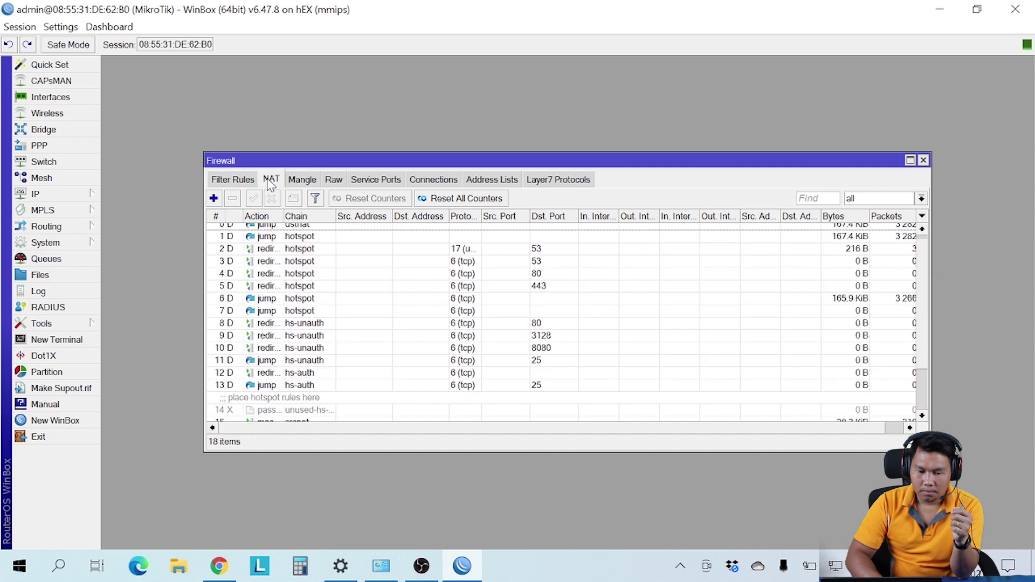
click(237, 181)
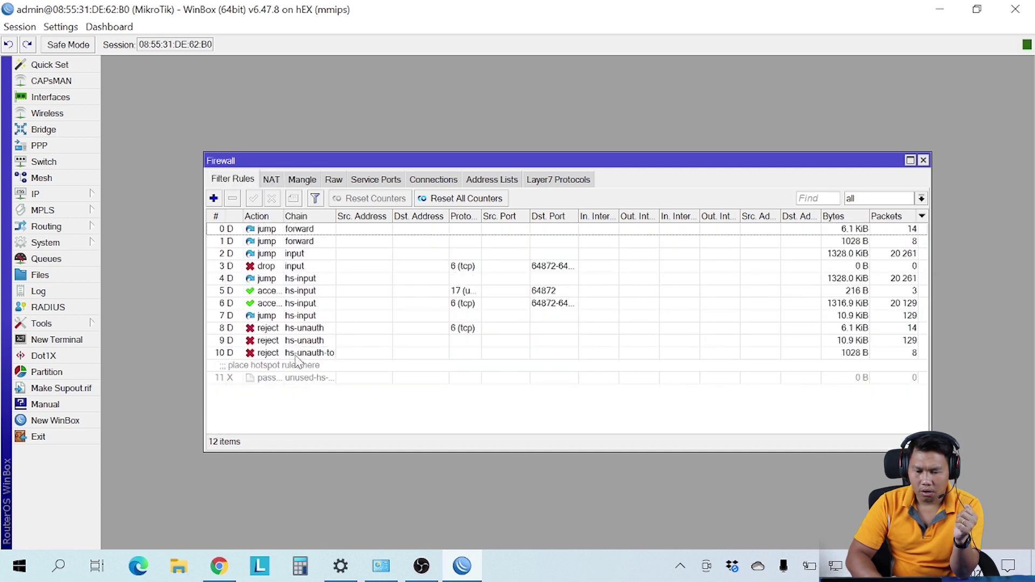
click(272, 179)
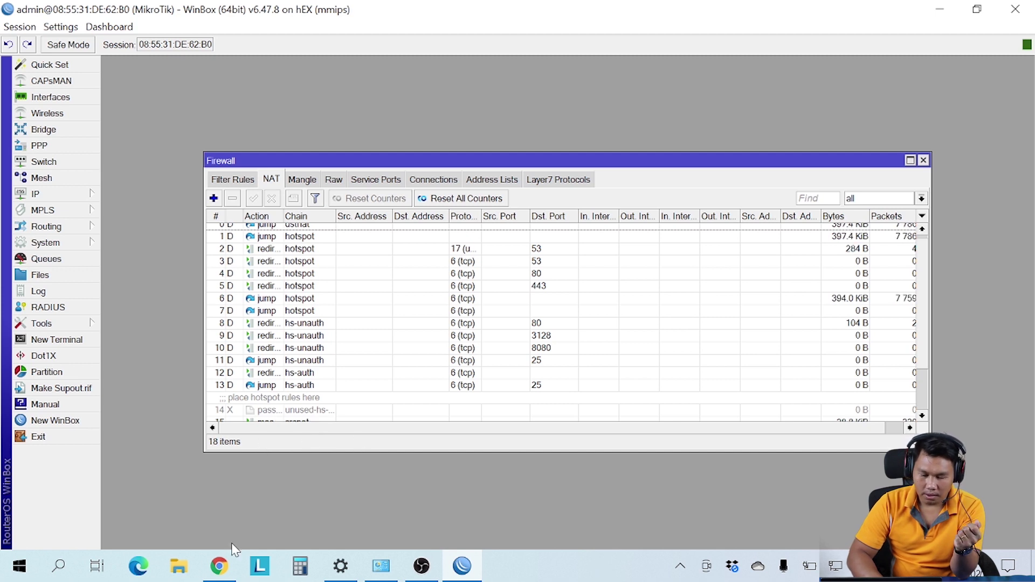
click(224, 567)
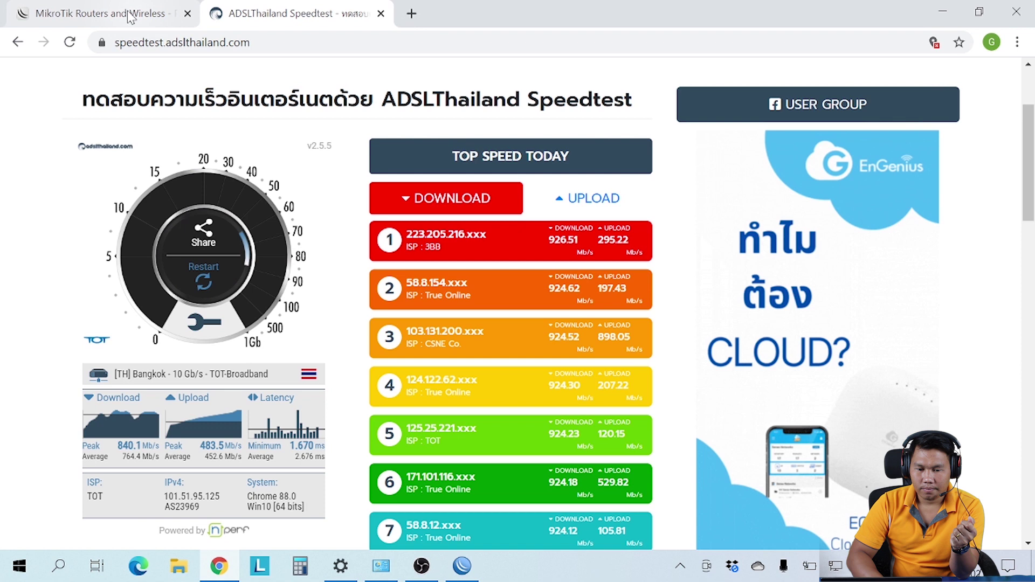
Step: Load the hotspot login page at 192.168.88.1 in a new tab and enter the hotspot username
click(412, 14)
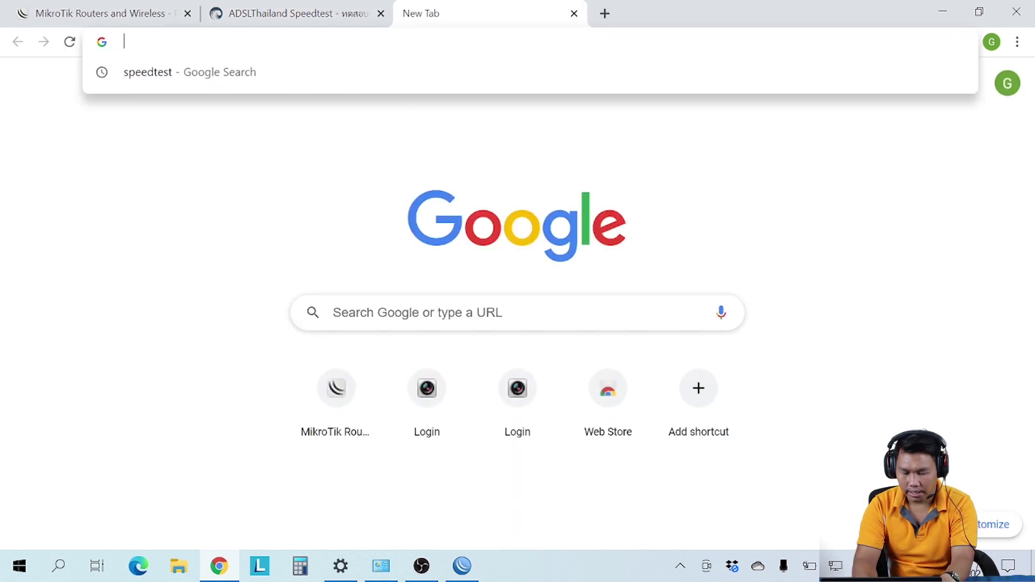
text(192.168.88.1)
key(Return)
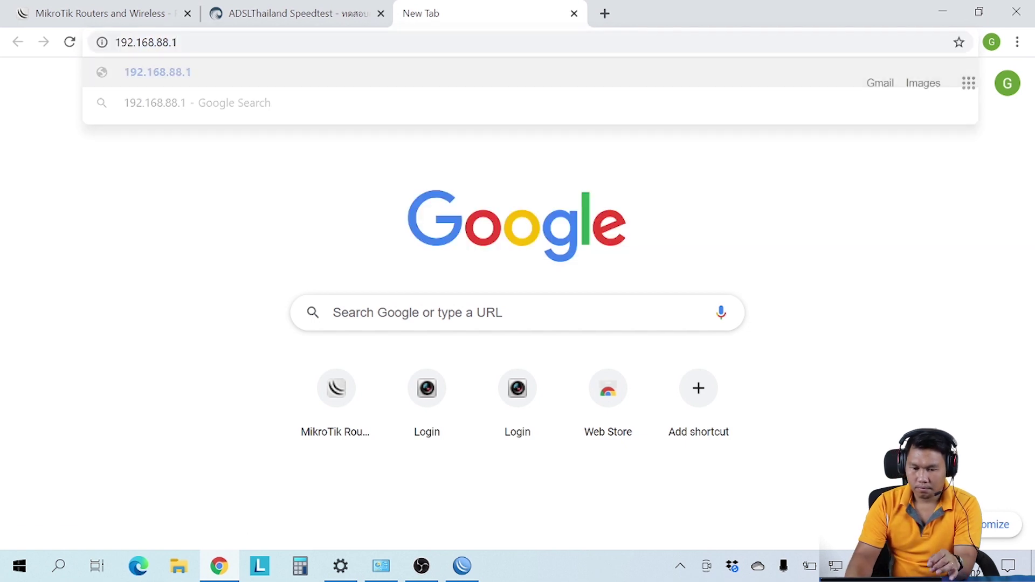
key(Down)
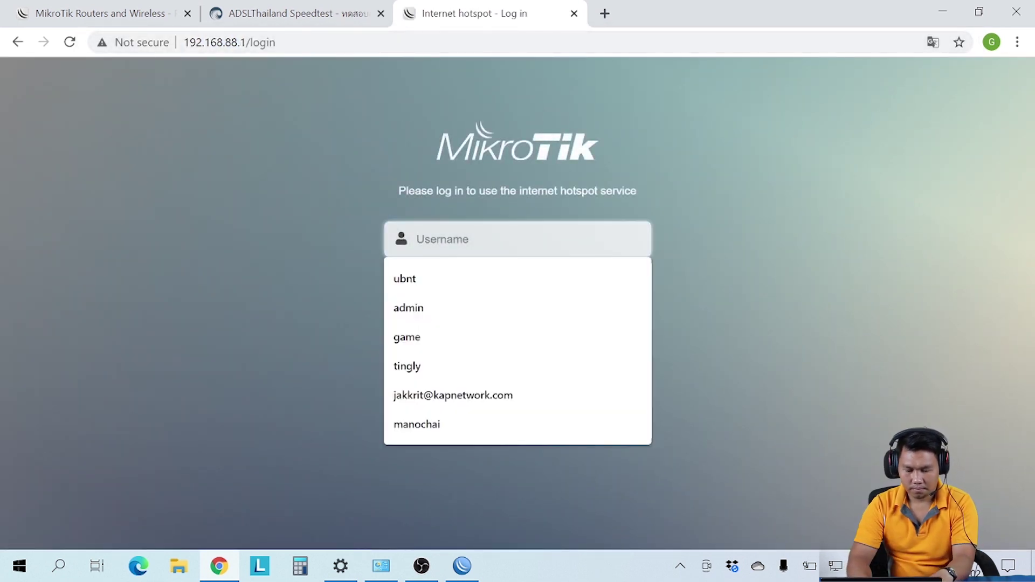
text(admin)
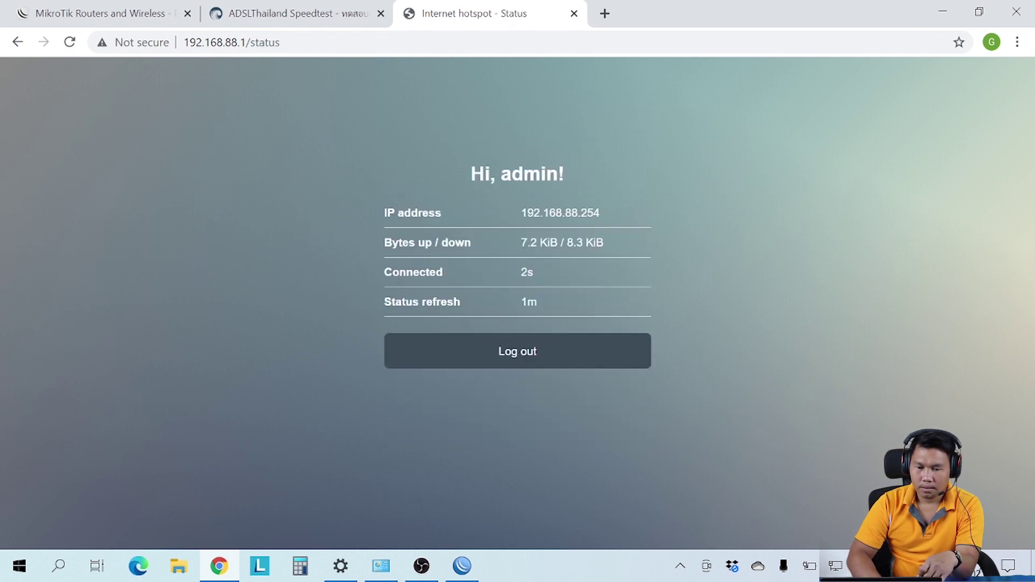
Step: Rerun the speedtest through the hotspot, compare MikroTik's Ethernet test results, and return to WinBox
click(315, 12)
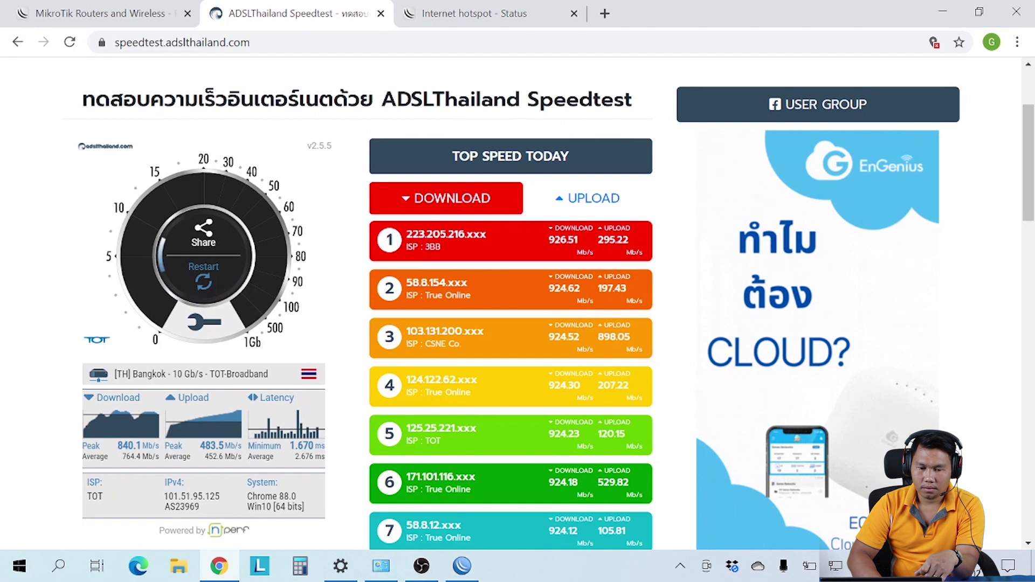
click(70, 43)
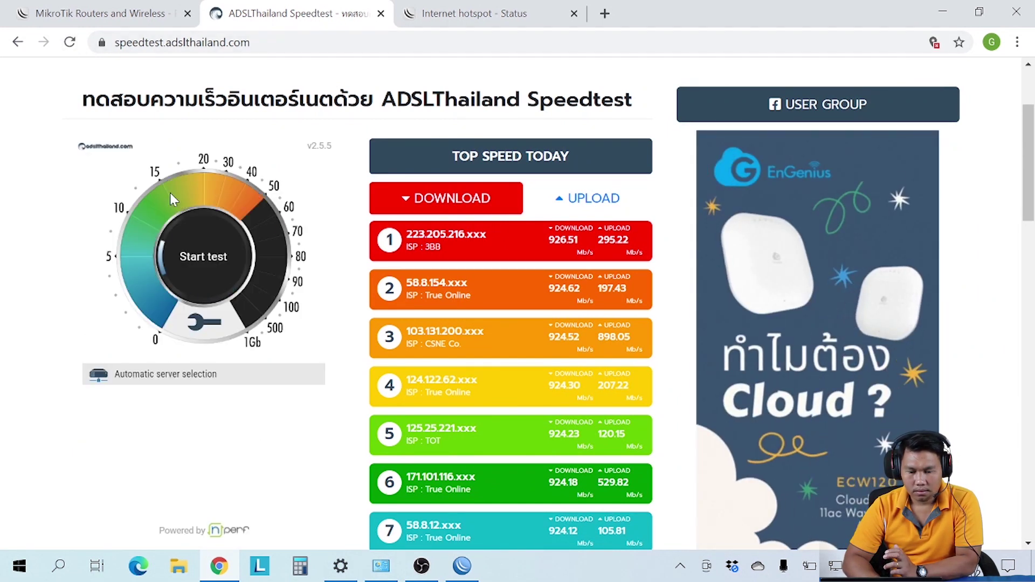
click(195, 270)
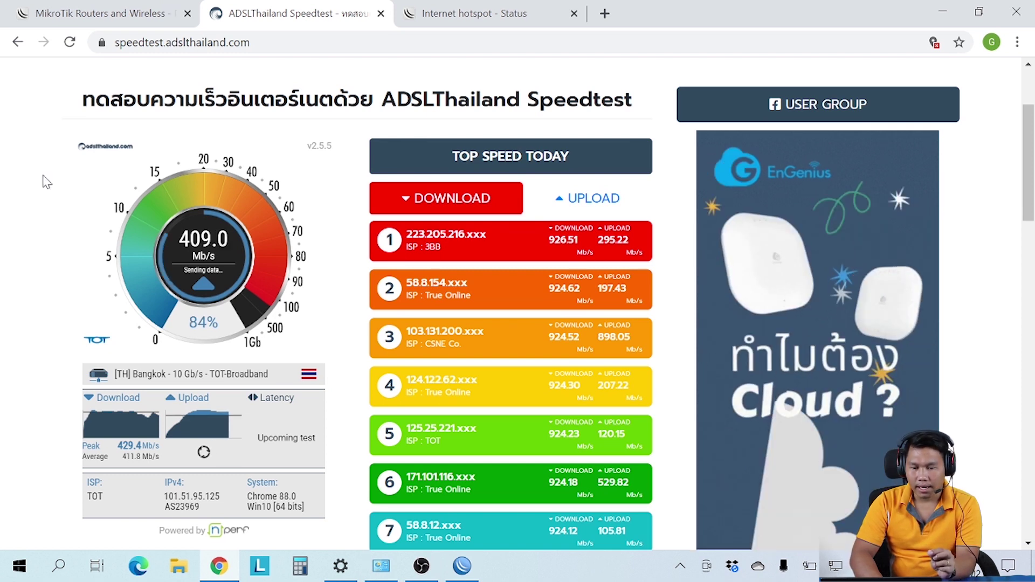
click(114, 13)
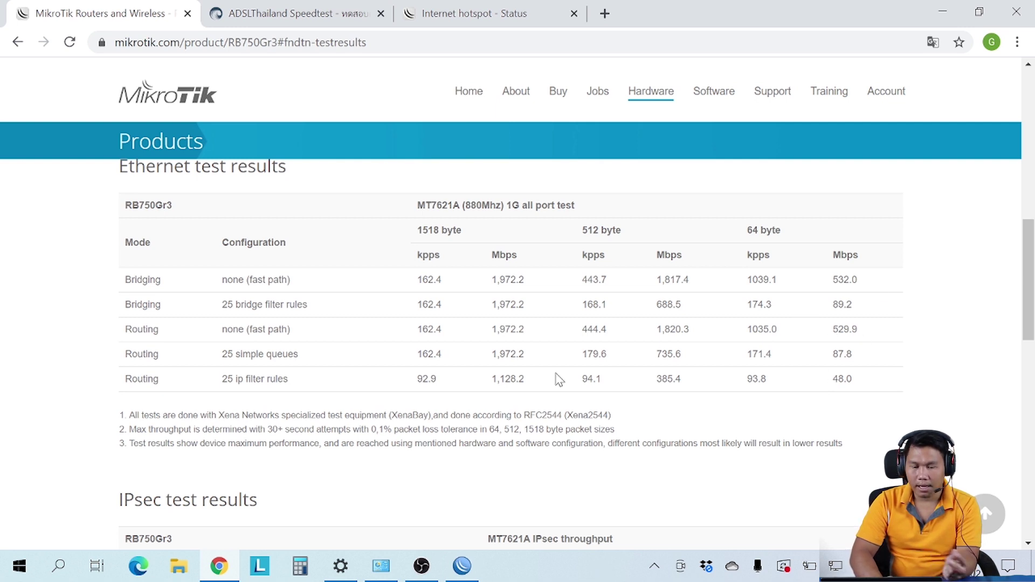
click(462, 566)
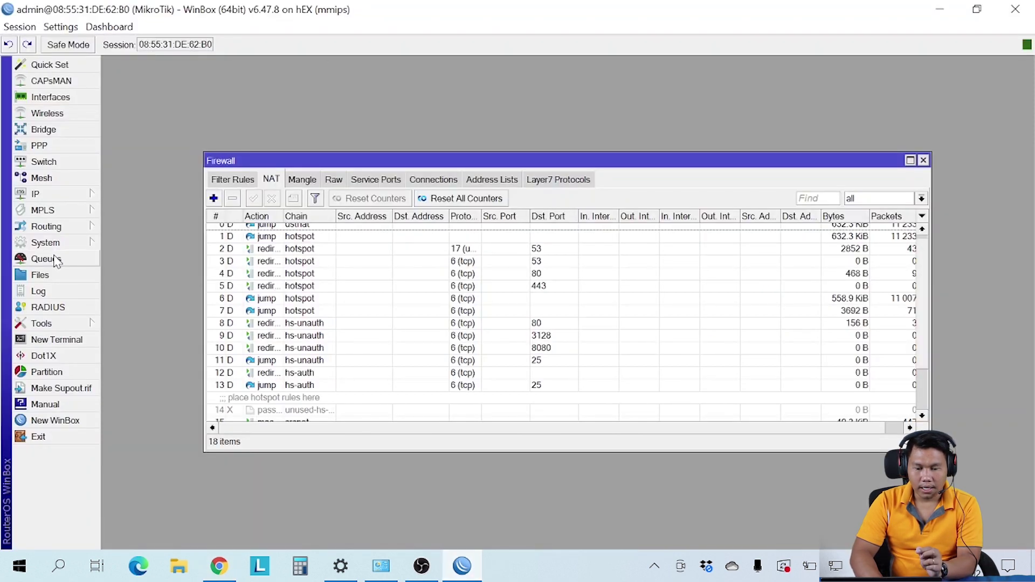
click(46, 259)
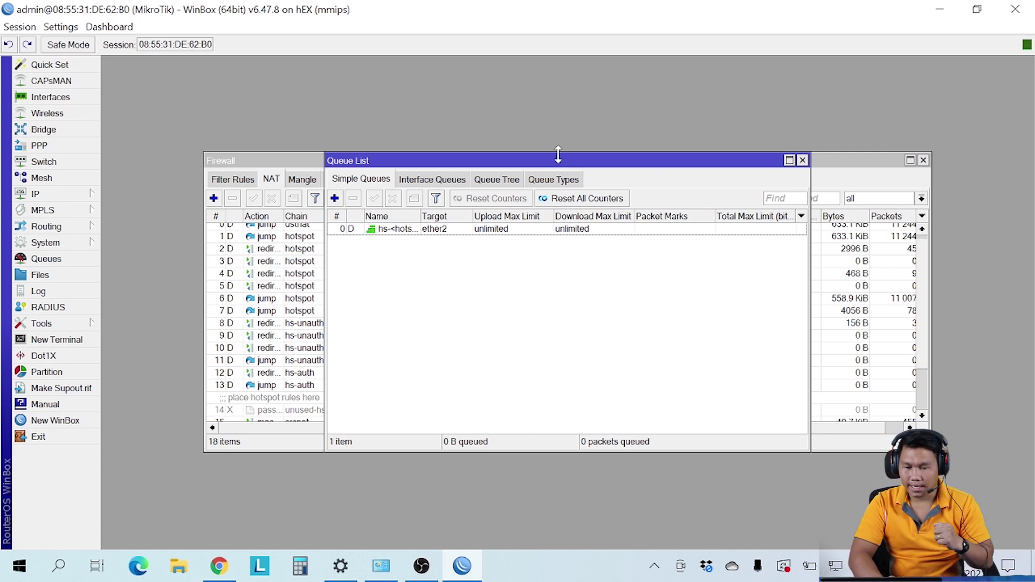
click(803, 160)
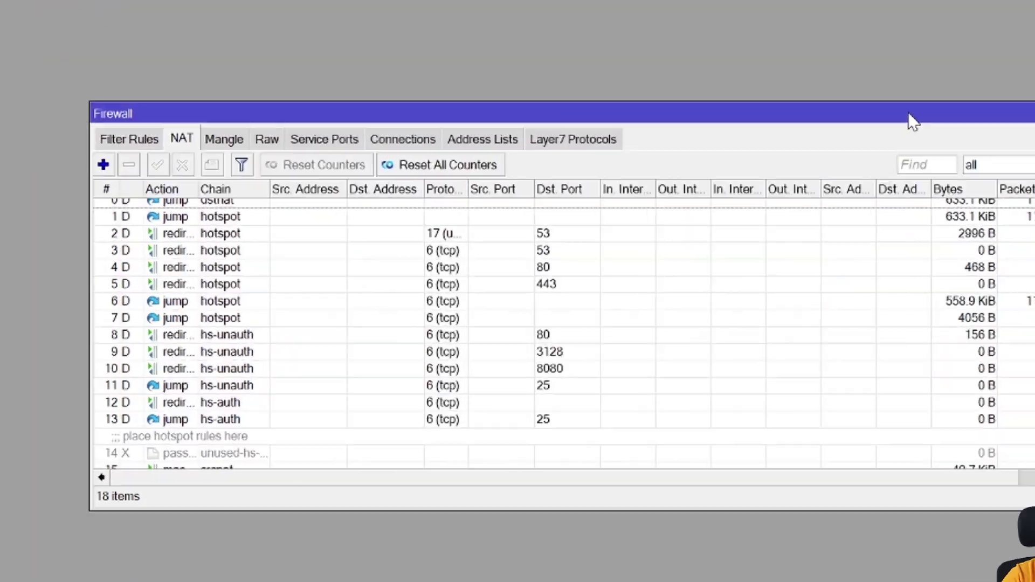